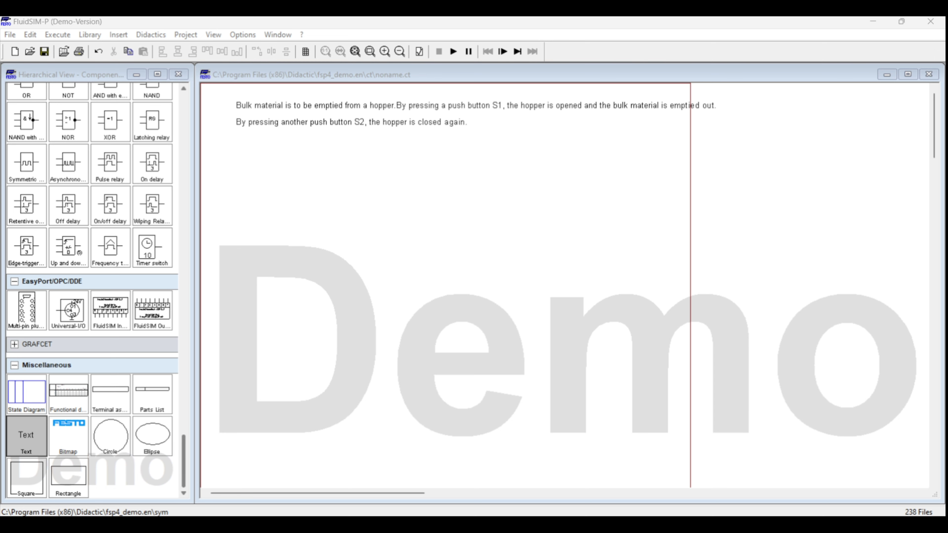
# Place a make pushbutton below the problem text and a break pushbutton directly above it in the circuit
pyautogui.scroll(10, 93, 292)
pyautogui.scroll(-5, 93, 291)
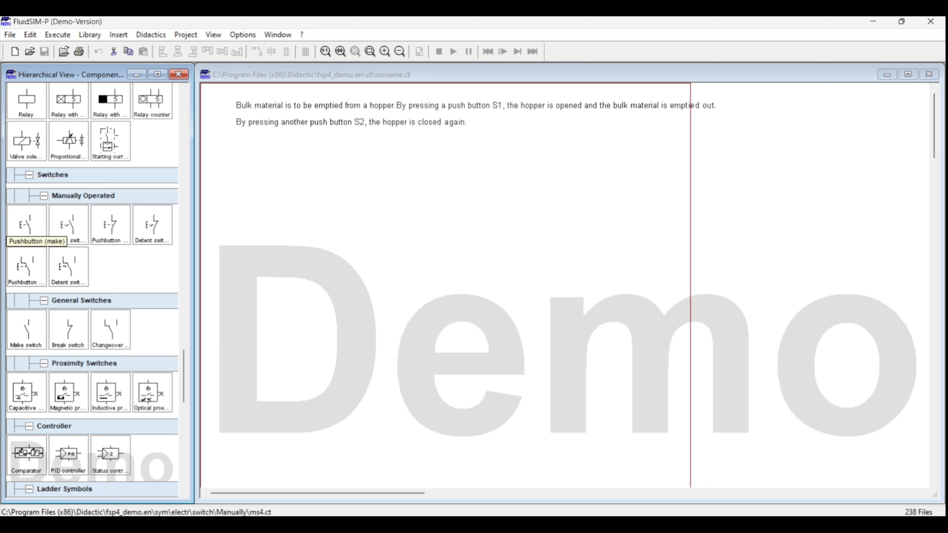
pyautogui.moveTo(26, 228); pyautogui.dragTo(289, 216)
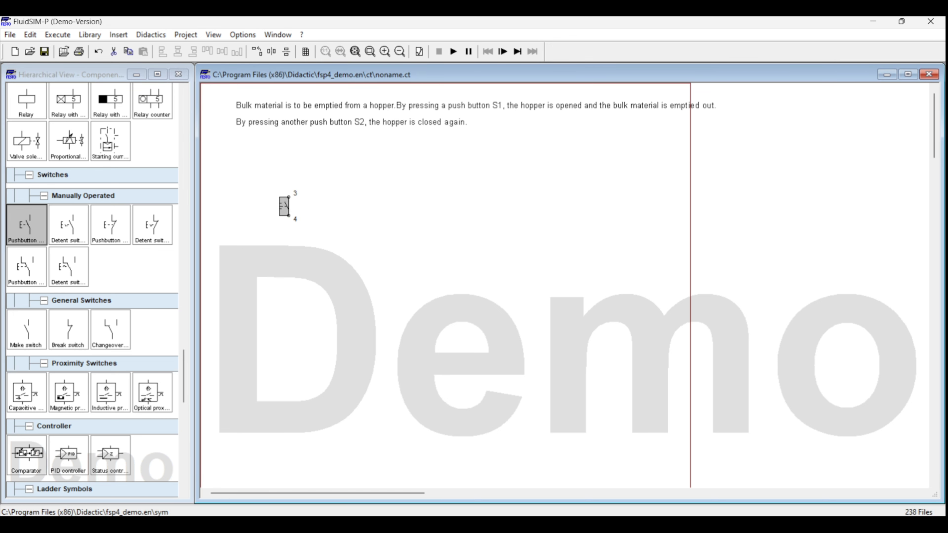
pyautogui.moveTo(110, 224); pyautogui.dragTo(284, 163)
pyautogui.moveTo(284, 206); pyautogui.dragTo(284, 250)
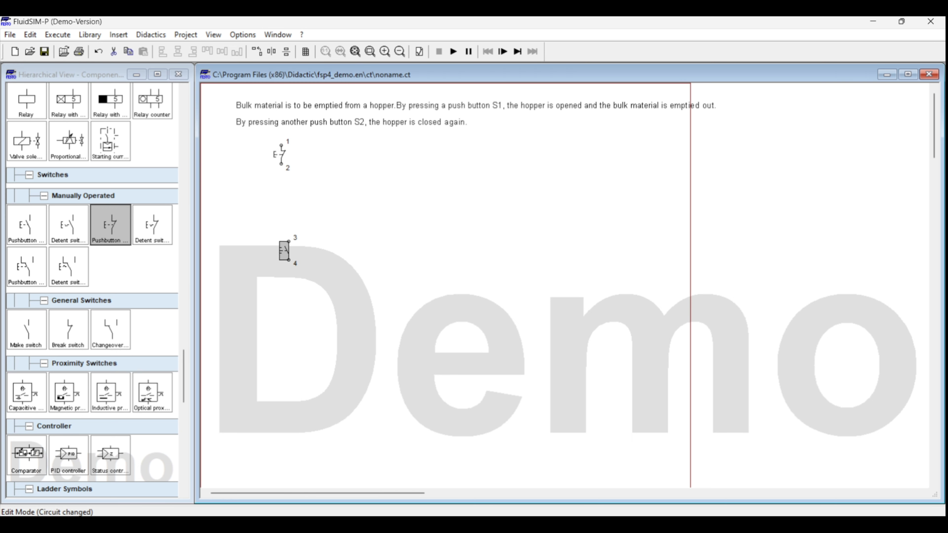
pyautogui.moveTo(282, 154); pyautogui.dragTo(284, 203)
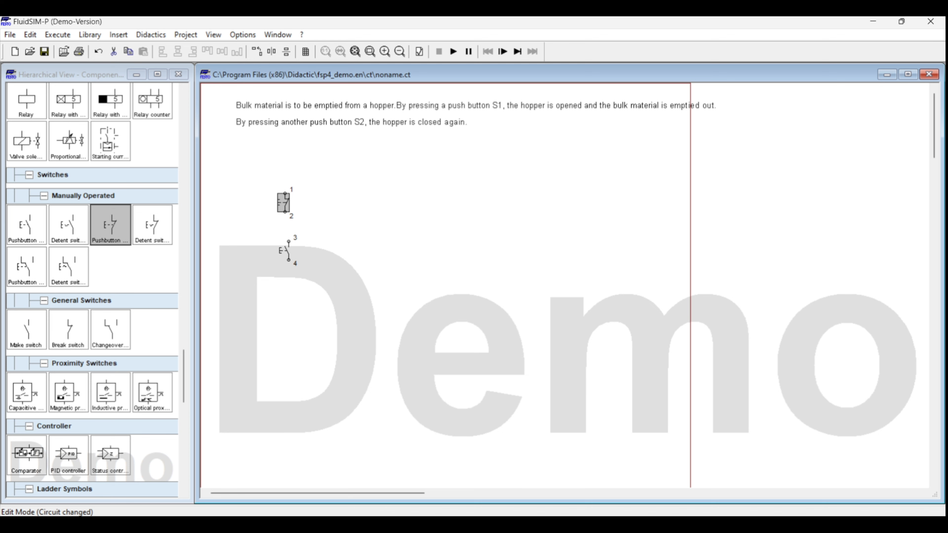
# Add a 24V ladder connection above the pushbuttons and wire it in series through both, aligning the components vertically
pyautogui.scroll(-5, 92, 291)
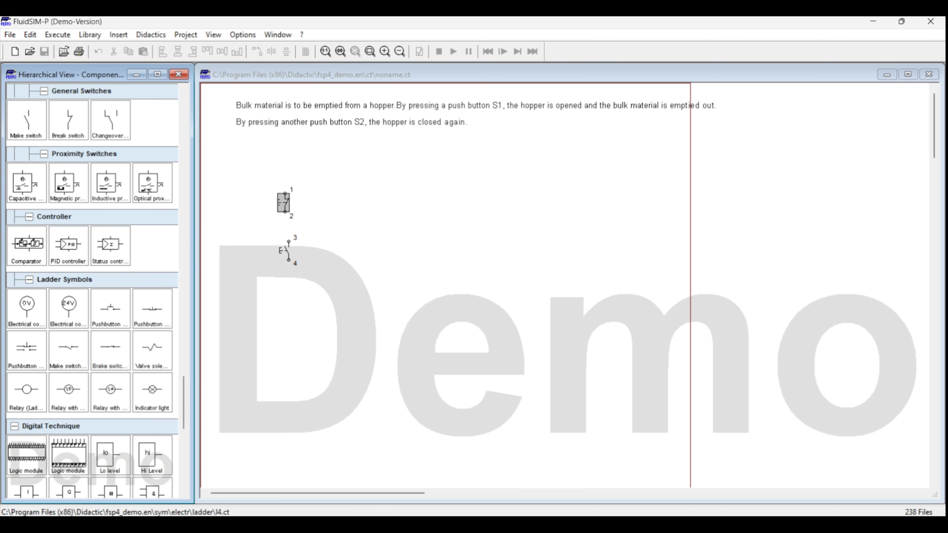
pyautogui.moveTo(68, 308); pyautogui.dragTo(284, 151)
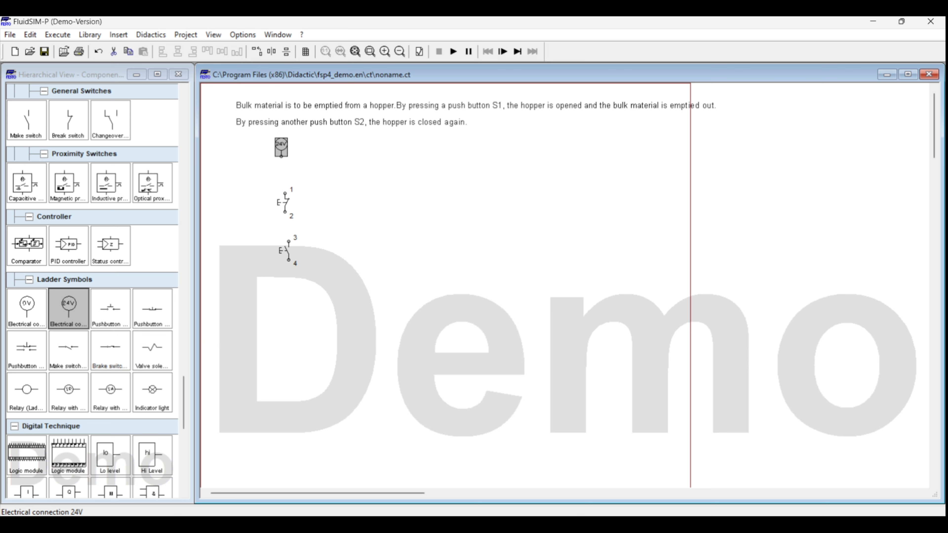
pyautogui.press('Right')
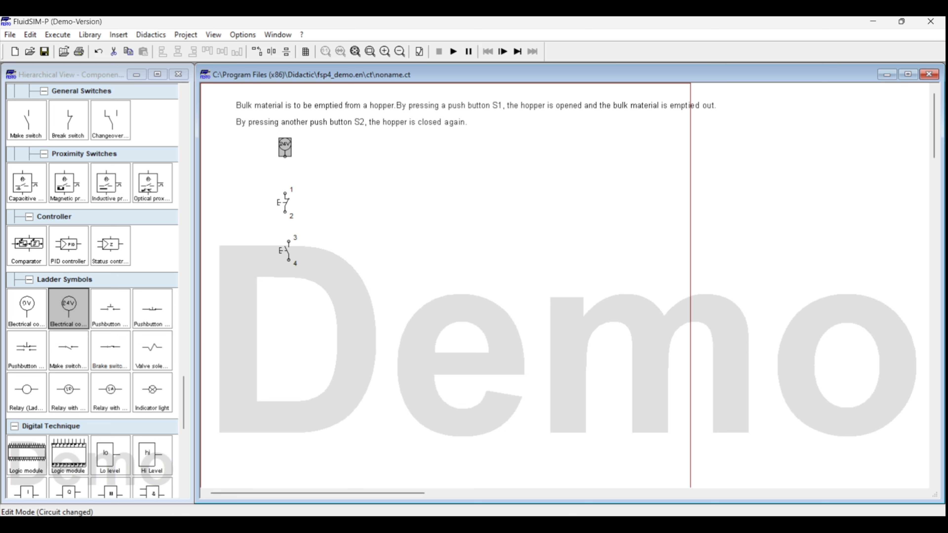
pyautogui.moveTo(285, 156); pyautogui.dragTo(285, 193)
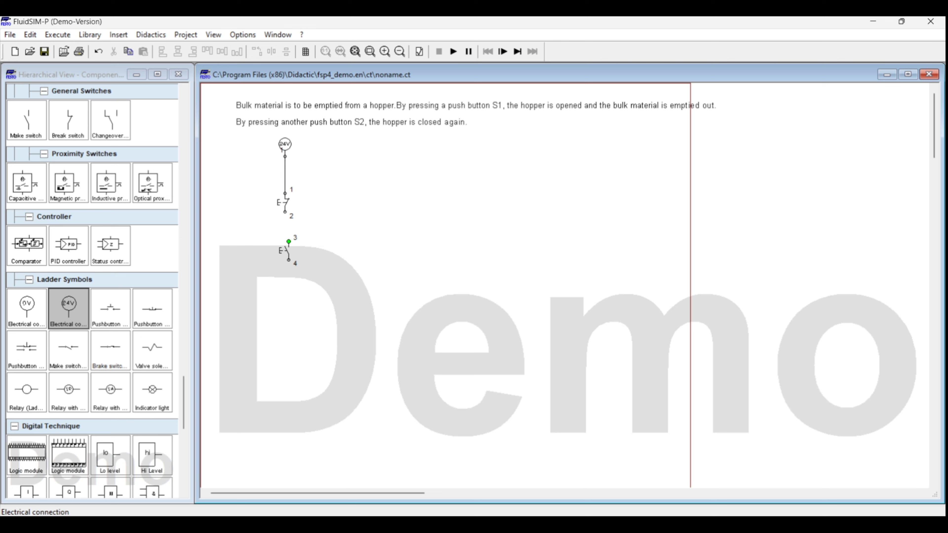
pyautogui.moveTo(285, 212); pyautogui.dragTo(288, 242)
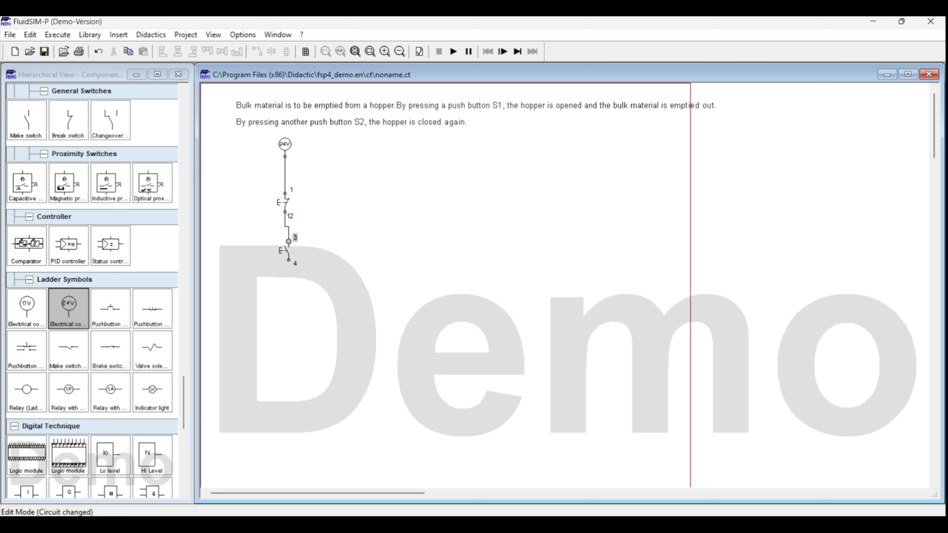
pyautogui.moveTo(284, 253); pyautogui.dragTo(280, 253)
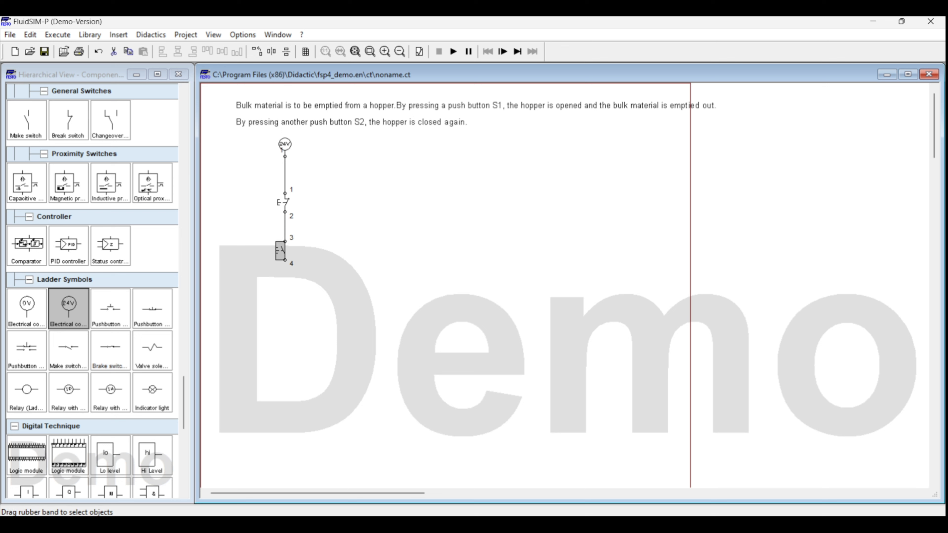
pyautogui.press('Escape')
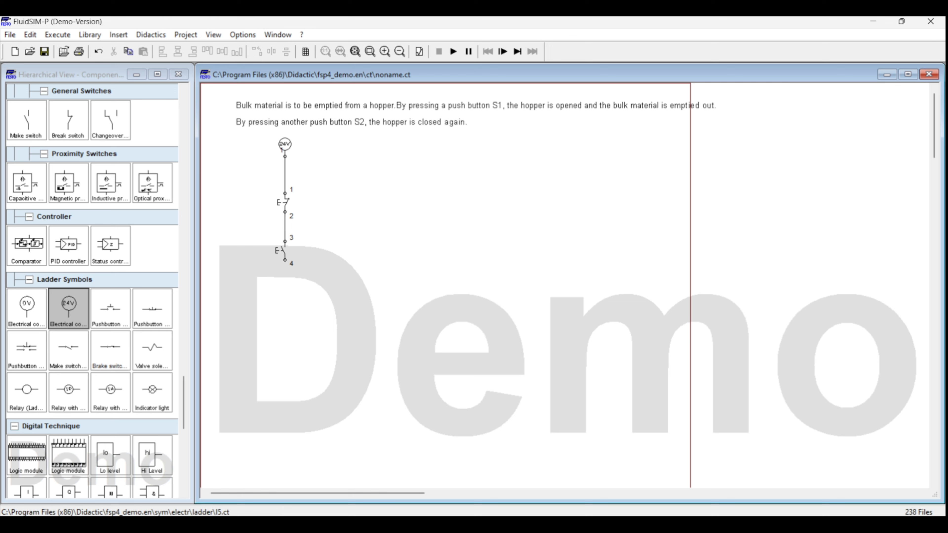
# Place a relay coil below the make pushbutton and wire terminal 4 to the coil's A1
pyautogui.scroll(-3, 92, 291)
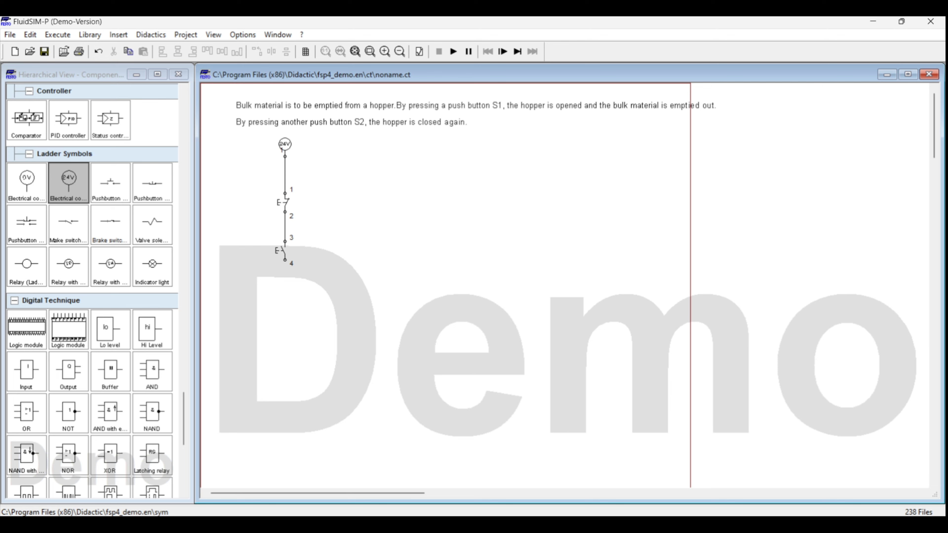
pyautogui.scroll(9, 92, 292)
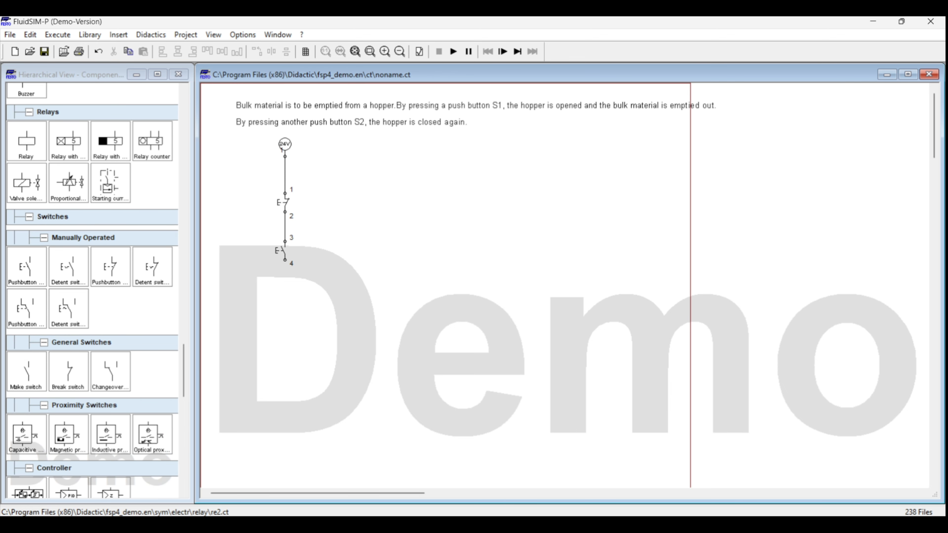
pyautogui.moveTo(26, 141); pyautogui.dragTo(284, 295)
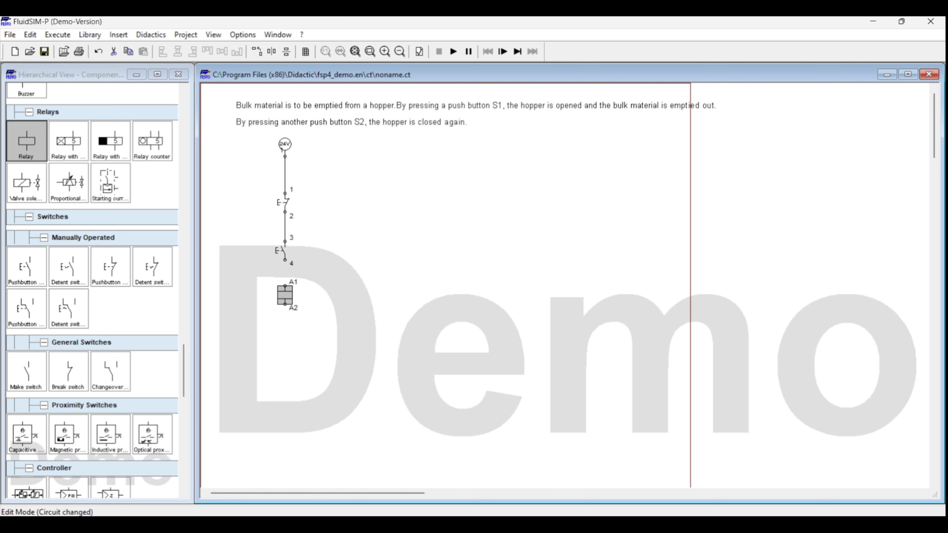
pyautogui.moveTo(285, 260); pyautogui.dragTo(285, 286)
# Add a 0V ladder connection below the relay, rotate it 180°, and wire it in line with the coil's A2
pyautogui.scroll(-5, 94, 291)
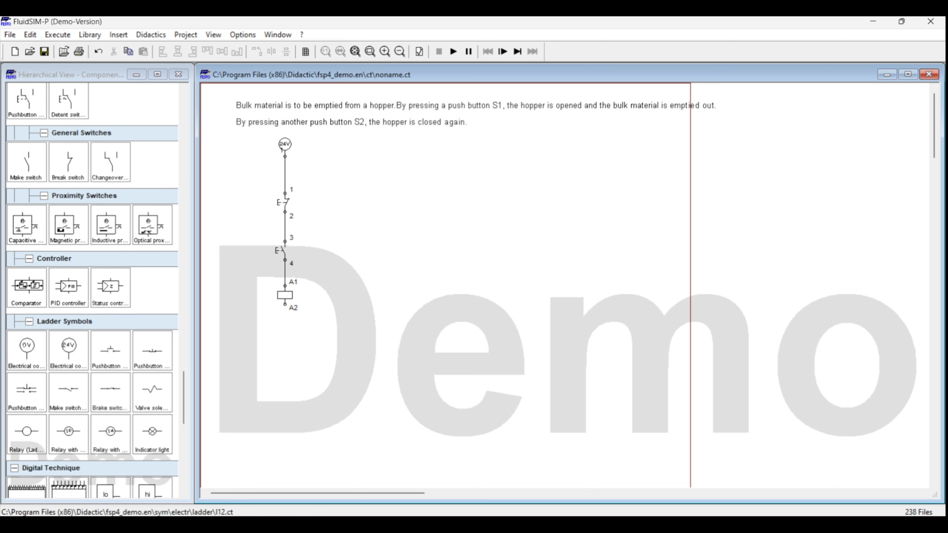
pyautogui.moveTo(27, 350); pyautogui.dragTo(281, 354)
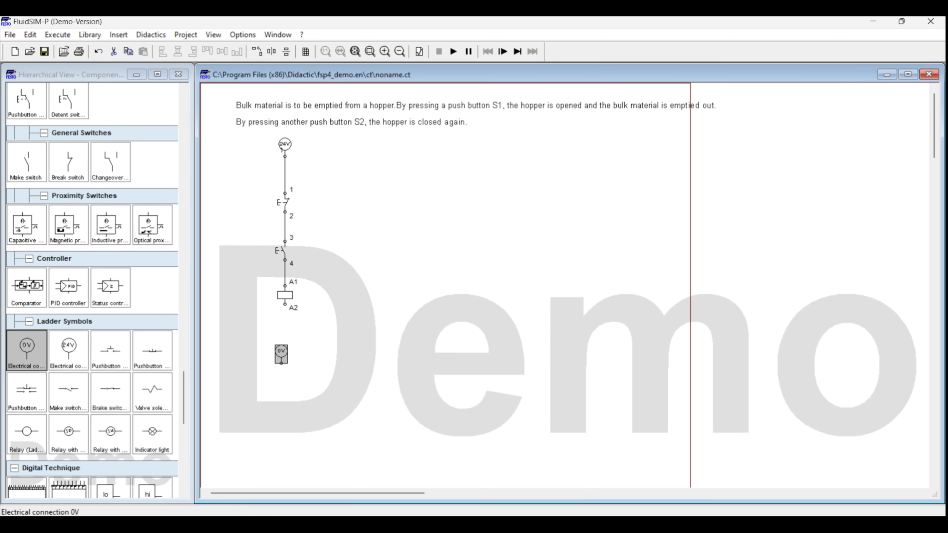
pyautogui.rightClick(281, 355)
pyautogui.moveTo(355, 266)
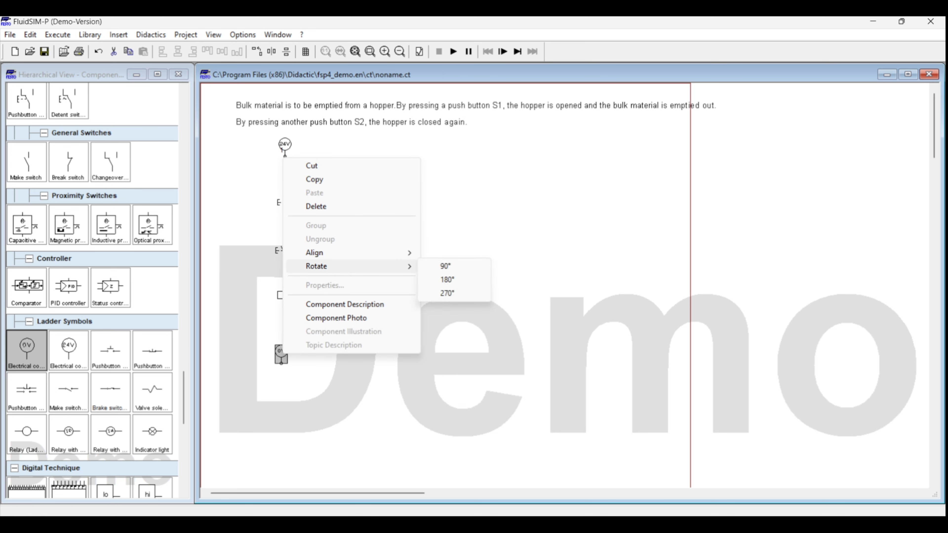
pyautogui.click(447, 280)
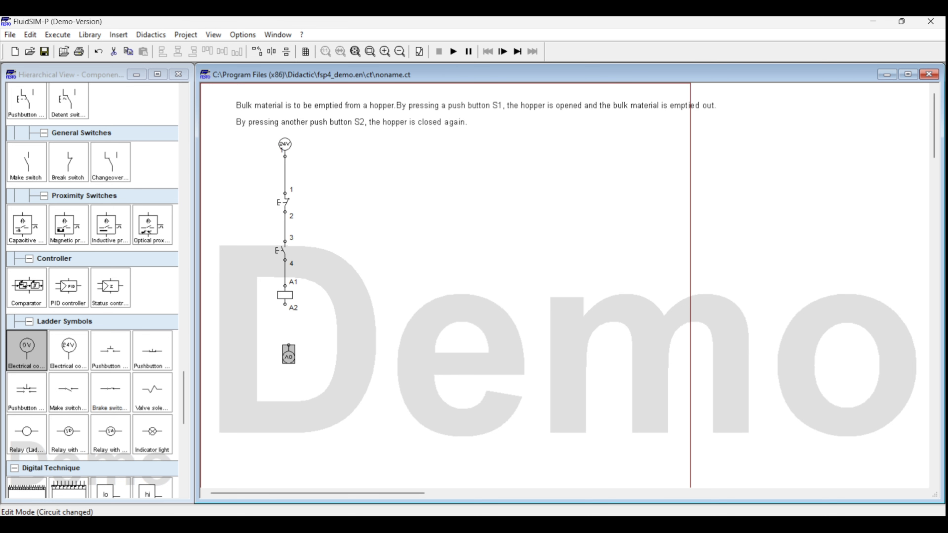
pyautogui.click(285, 305)
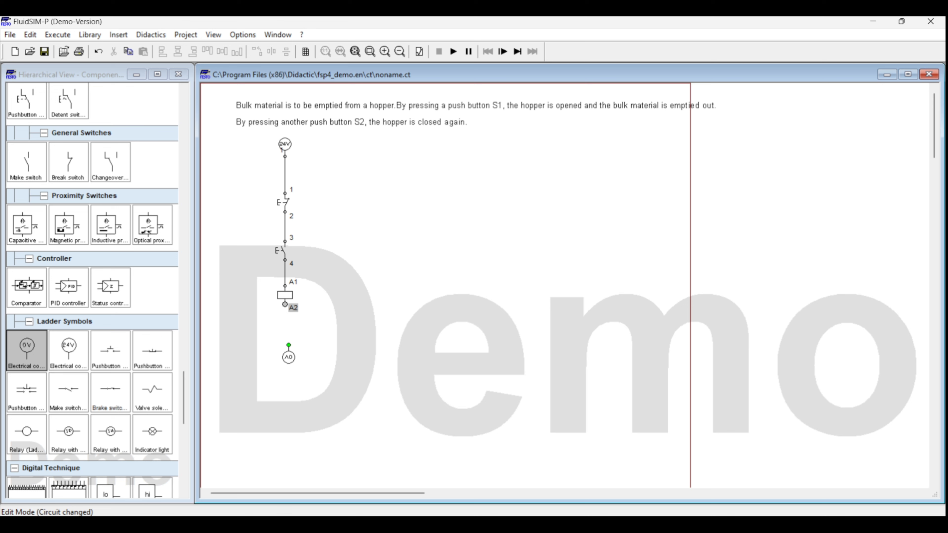
pyautogui.moveTo(285, 304); pyautogui.dragTo(285, 357)
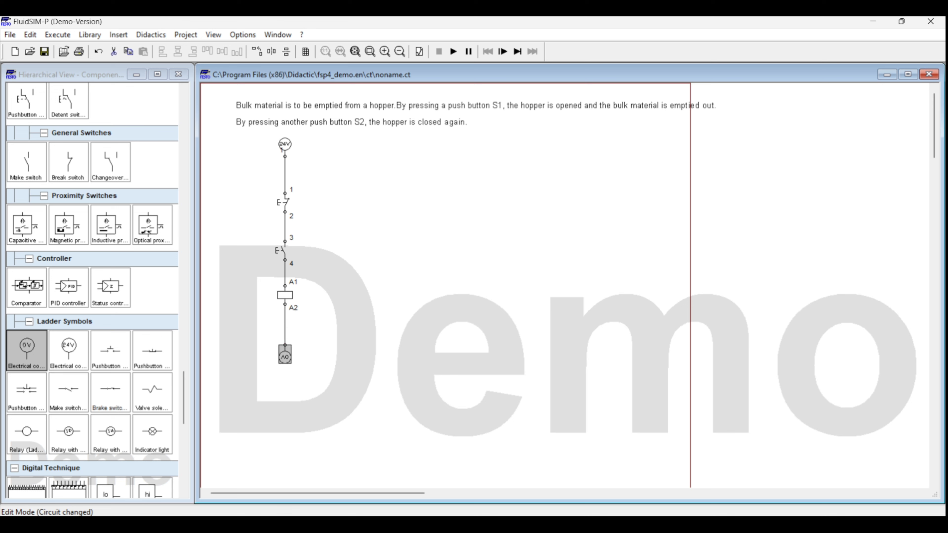
pyautogui.press('Escape')
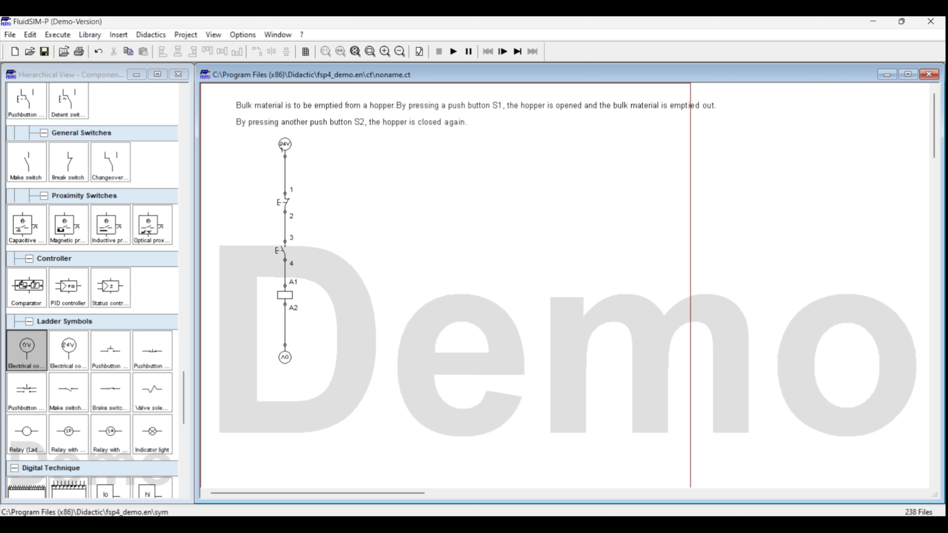
# Wire a valve solenoid in parallel with the relay coil and a make switch in parallel with the make pushbutton
pyautogui.scroll(5, 93, 291)
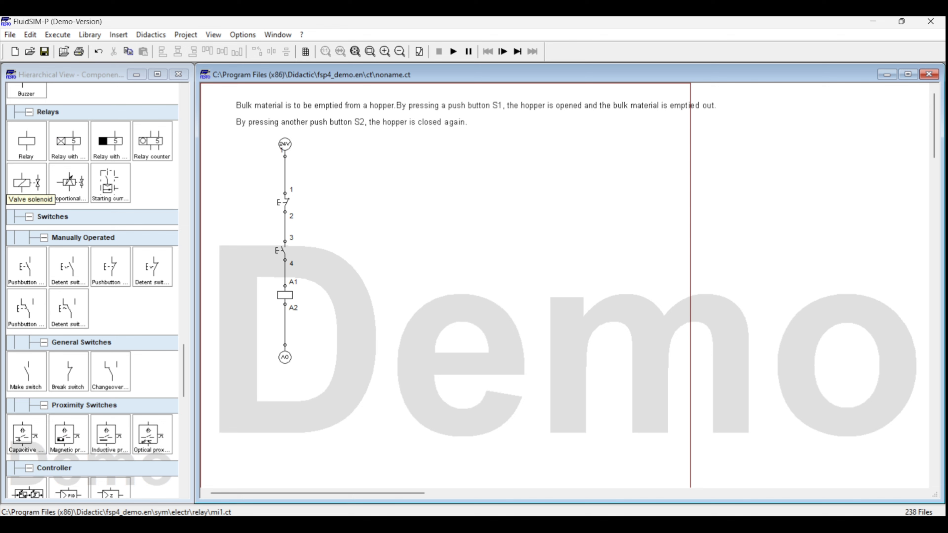
pyautogui.moveTo(27, 185); pyautogui.dragTo(335, 296)
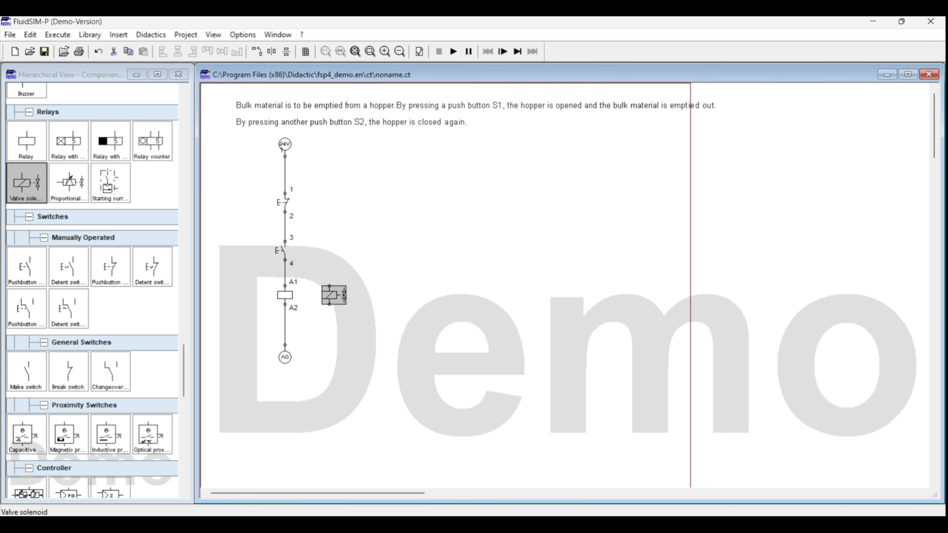
pyautogui.press('Escape')
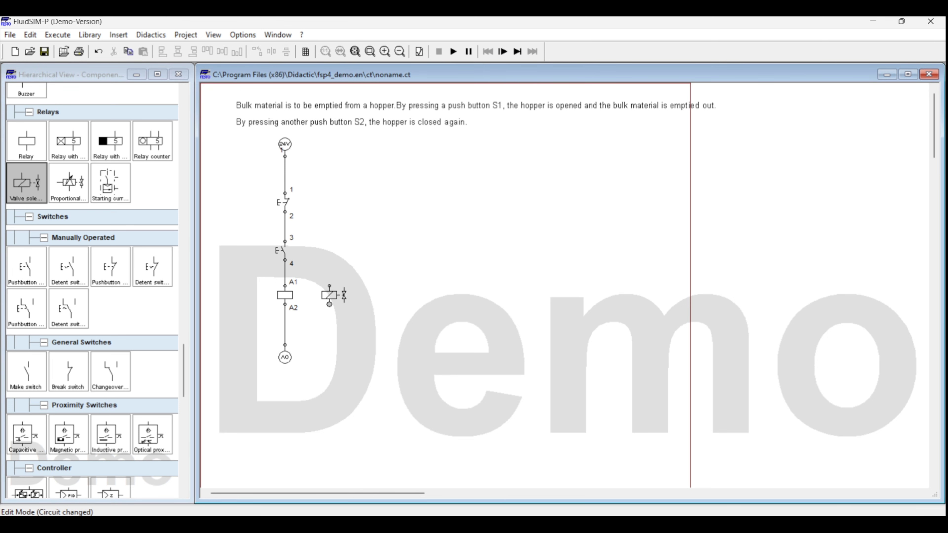
pyautogui.moveTo(329, 304); pyautogui.dragTo(285, 319)
pyautogui.moveTo(330, 286); pyautogui.dragTo(284, 271)
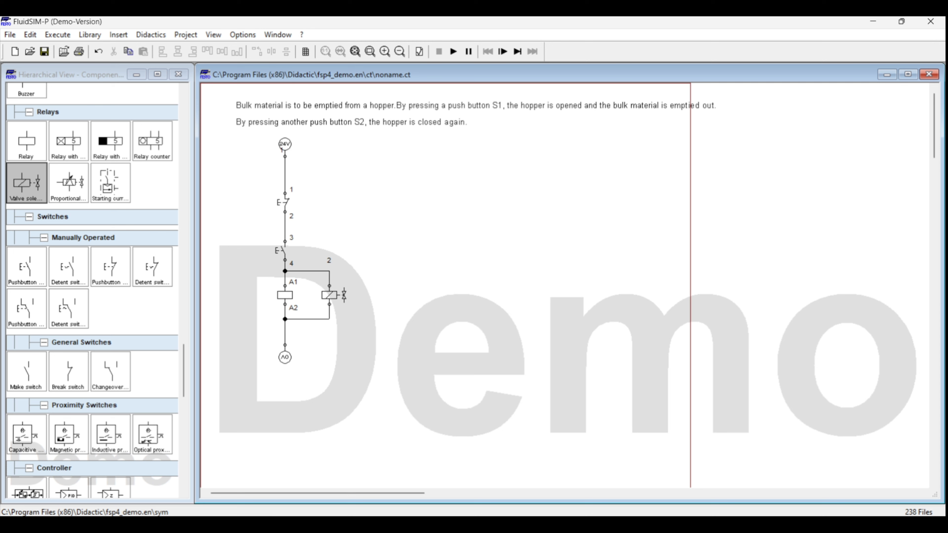
pyautogui.moveTo(26, 371); pyautogui.dragTo(327, 252)
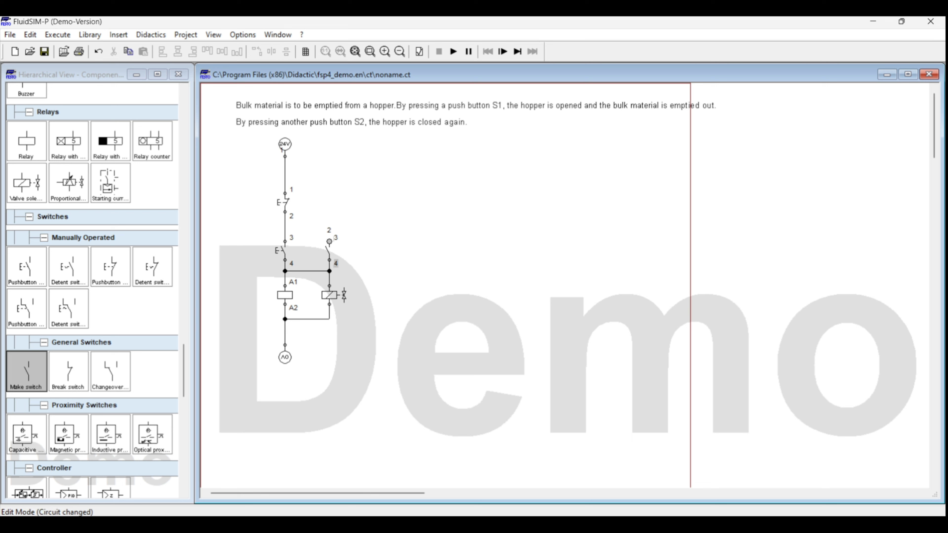
pyautogui.moveTo(329, 241); pyautogui.dragTo(285, 230)
# Label the make pushbutton START and the break pushbutton STOP
pyautogui.doubleClick(280, 251)
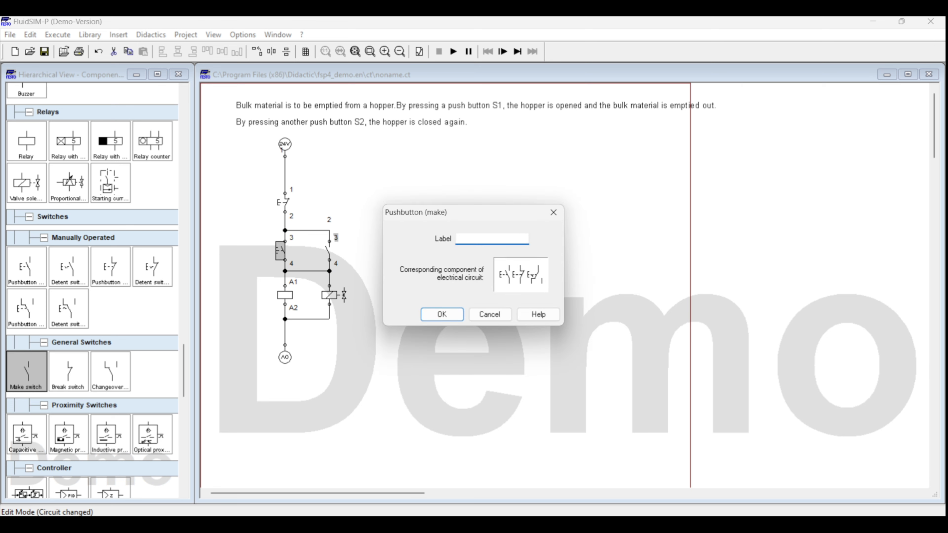
pyautogui.write('START')
pyautogui.press('Return')
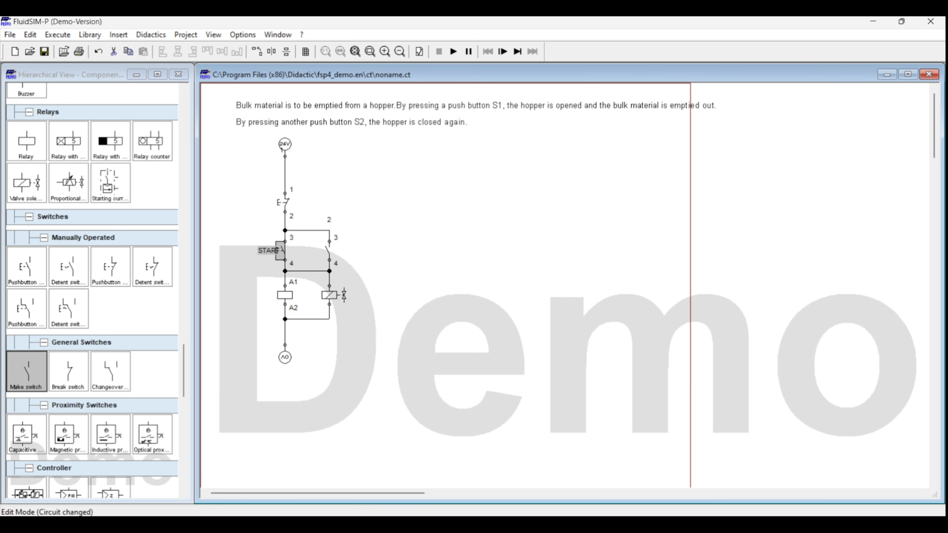
pyautogui.click(283, 203)
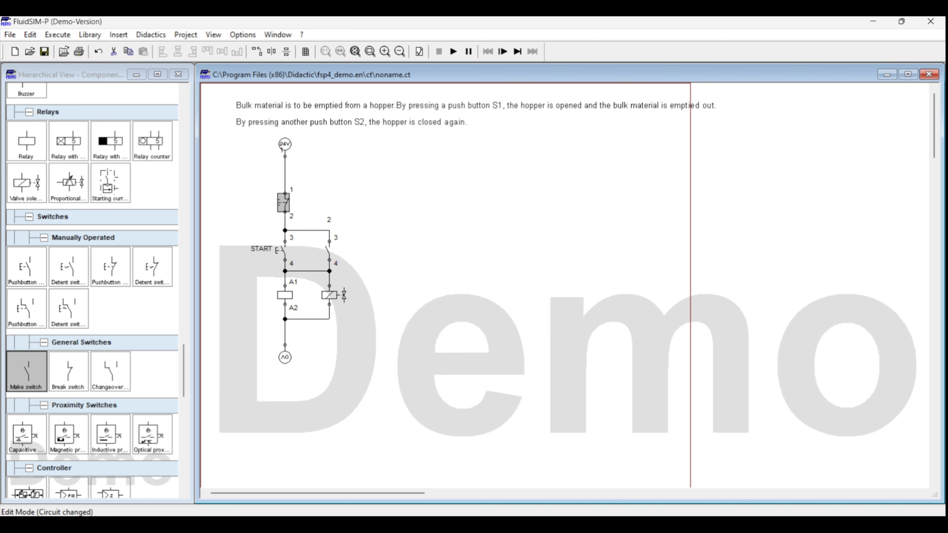
pyautogui.doubleClick(283, 204)
pyautogui.write('STOP')
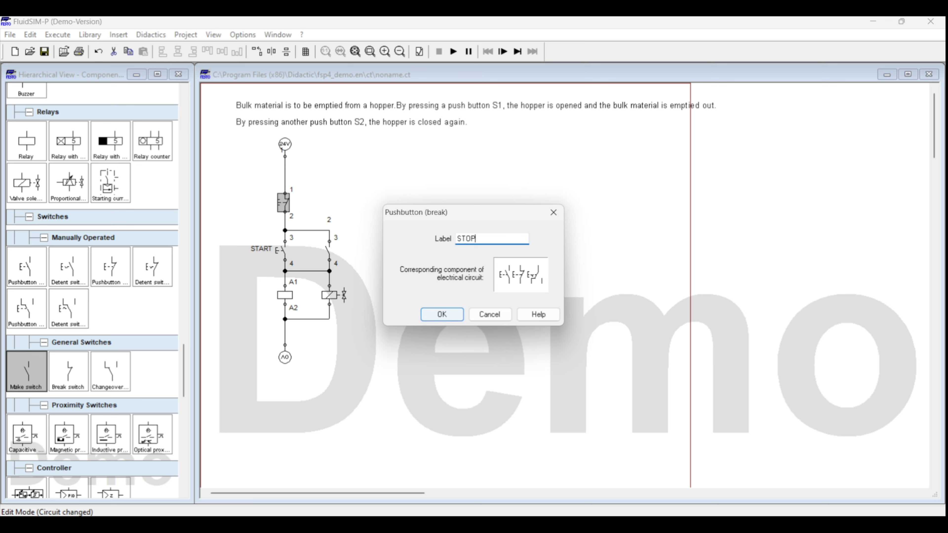
pyautogui.press('Return')
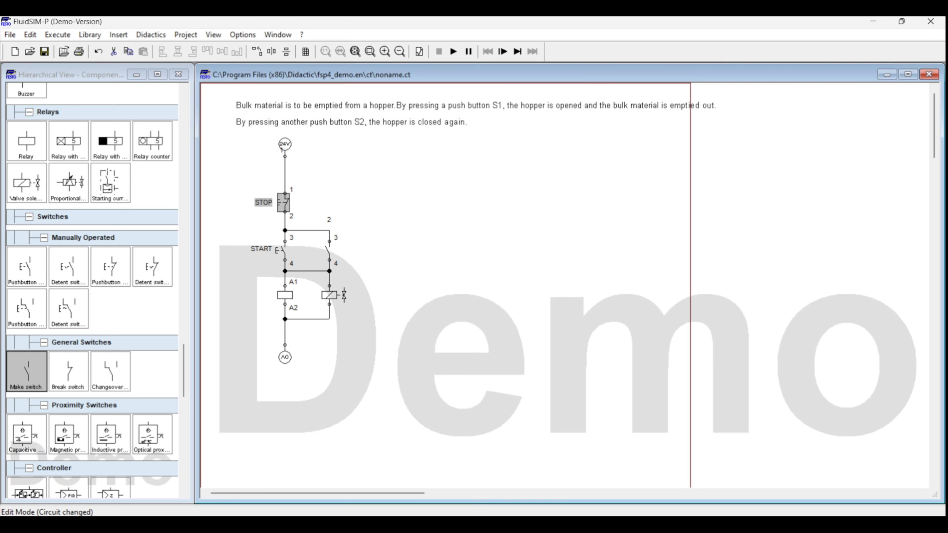
pyautogui.press('Escape')
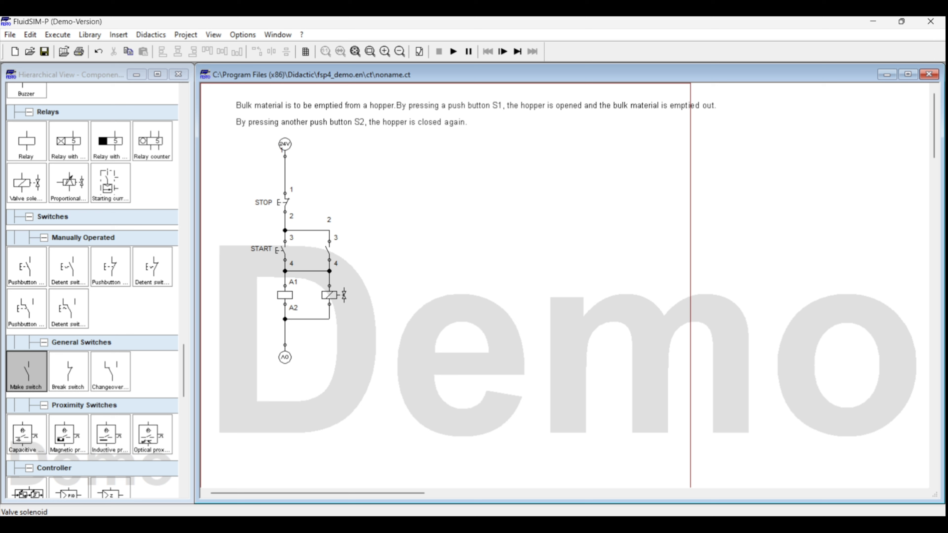
# Label the valve solenoid SL
pyautogui.doubleClick(329, 295)
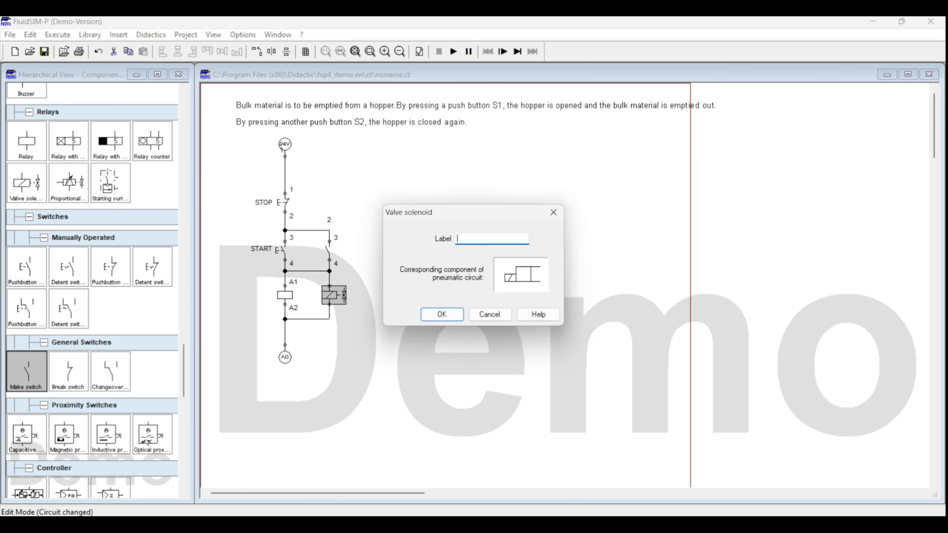
pyautogui.write('SL')
pyautogui.press('Return')
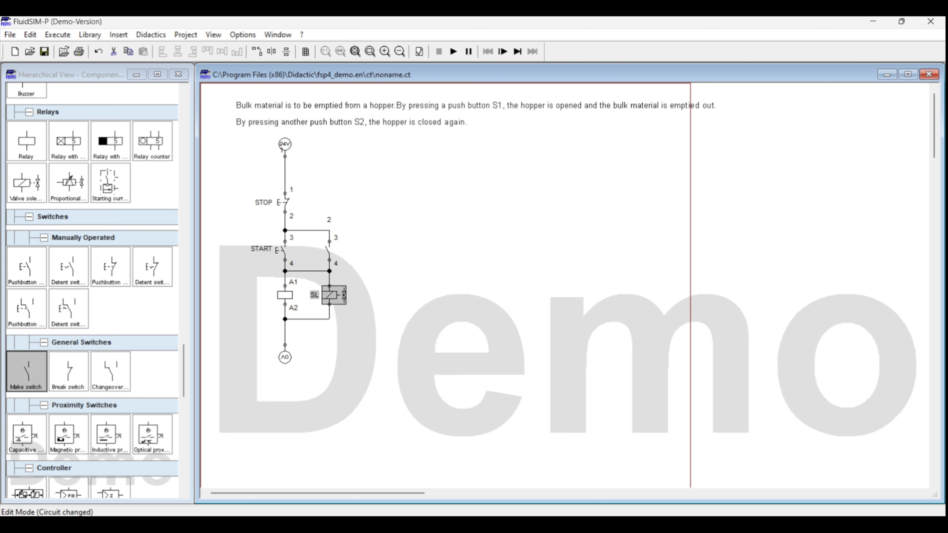
# Label both the relay coil and the make switch parallel to START as K
pyautogui.doubleClick(285, 295)
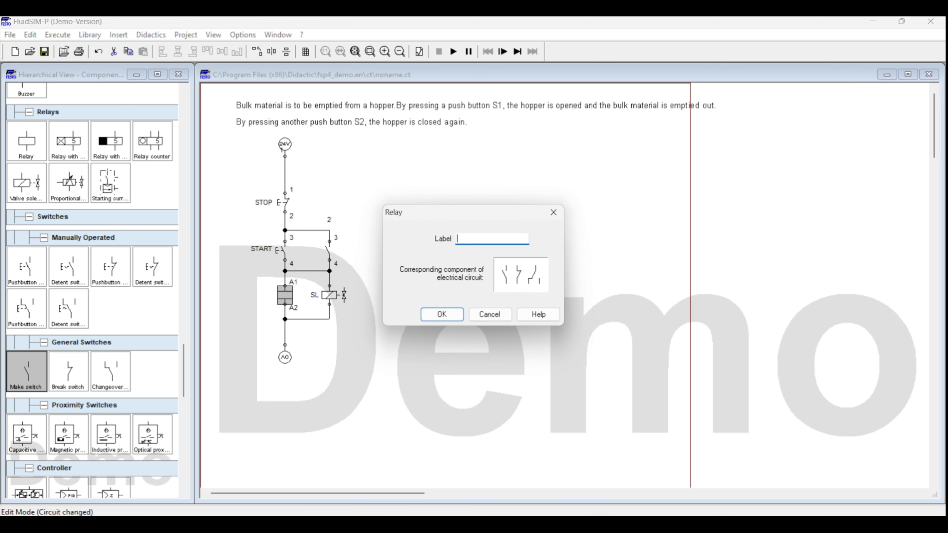
pyautogui.write('K')
pyautogui.press('Return')
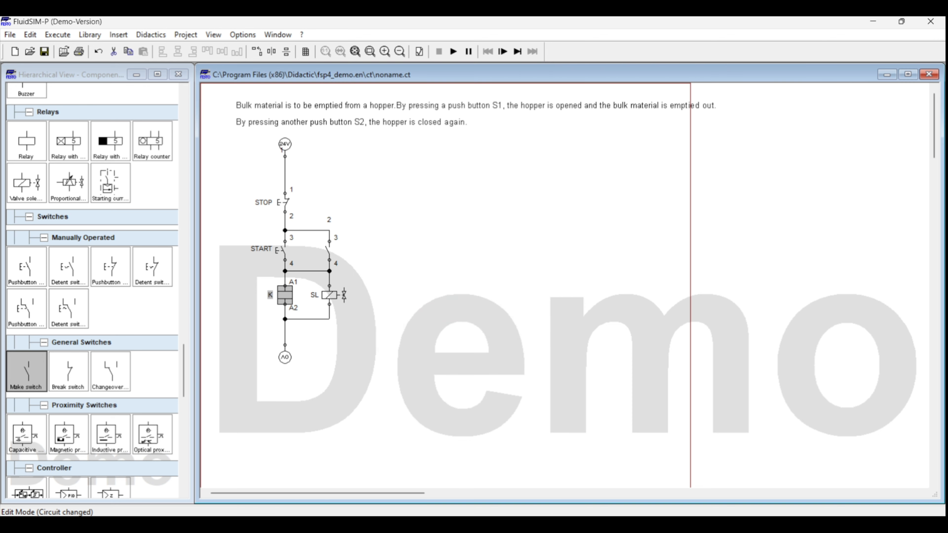
pyautogui.doubleClick(327, 250)
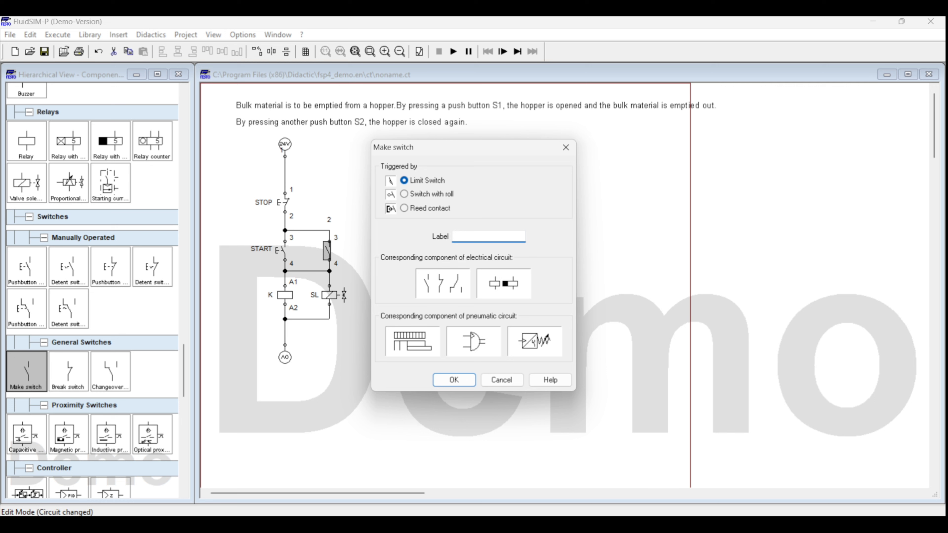
pyautogui.write('K')
pyautogui.press('Return')
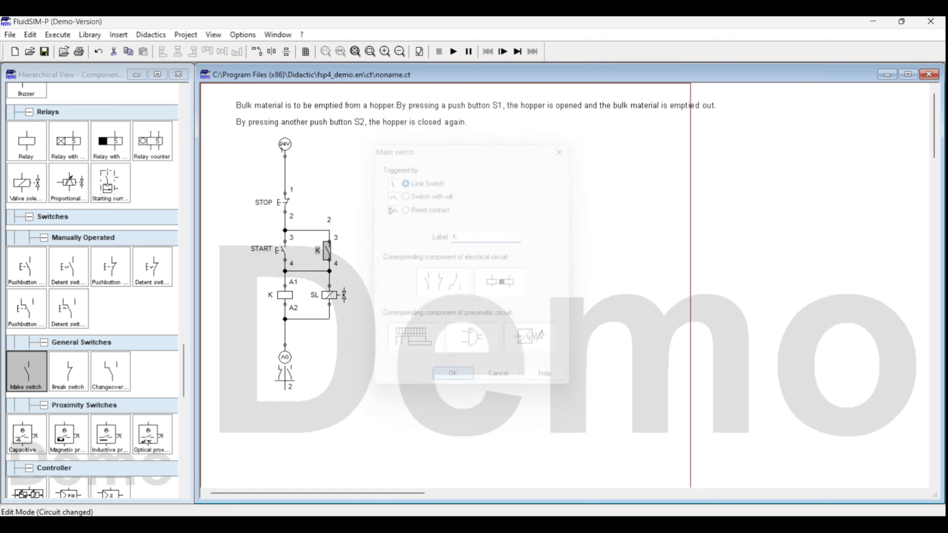
pyautogui.press('Escape')
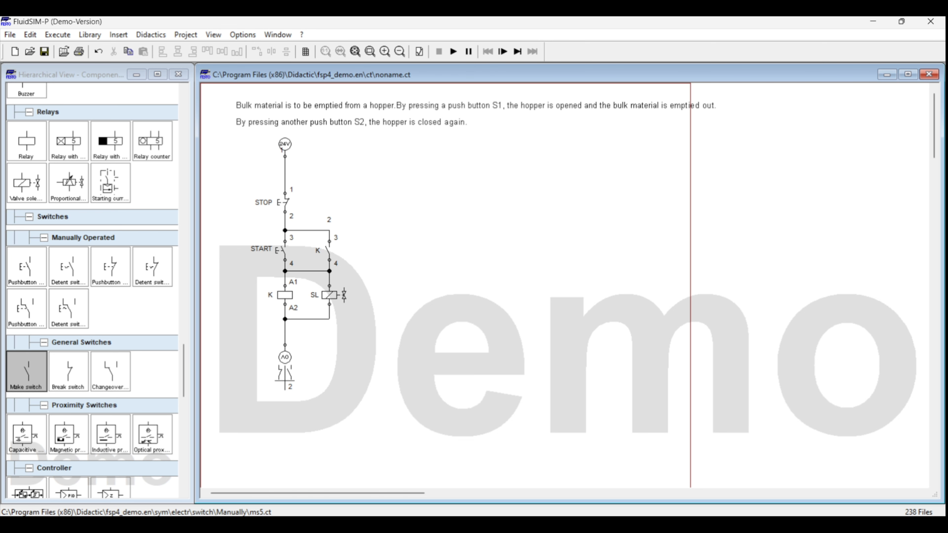
# Add a double-acting cylinder to the drawing, to the right of the electrical ladder circuit
pyautogui.scroll(15, 93, 292)
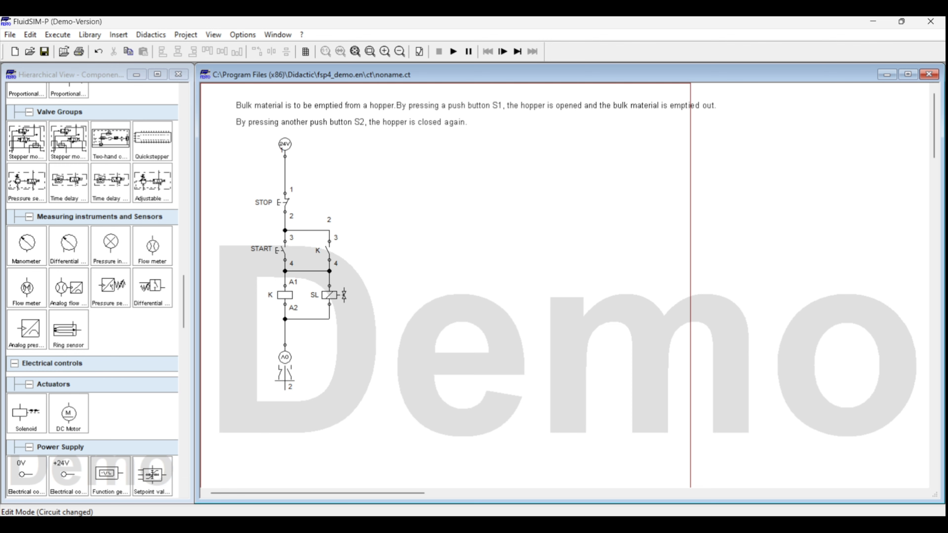
pyautogui.scroll(10, 92, 291)
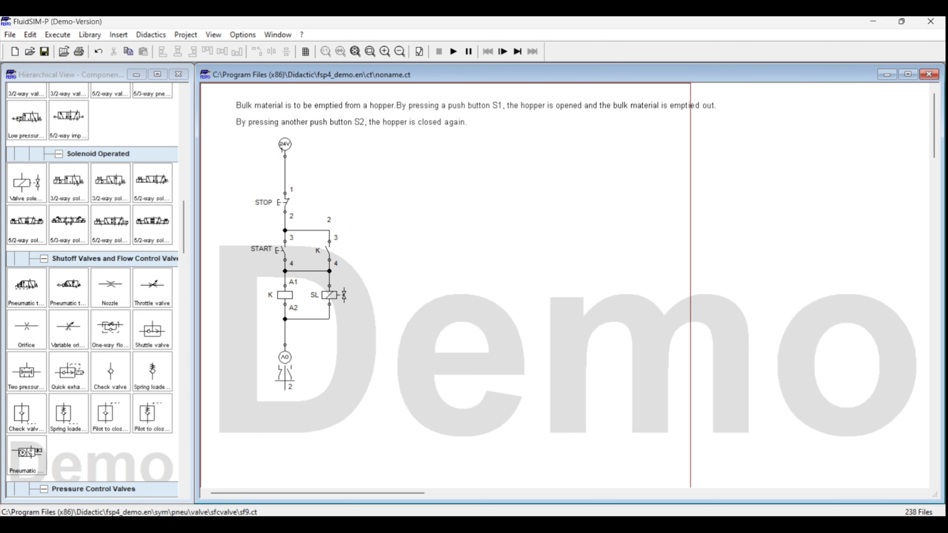
pyautogui.scroll(12, 93, 291)
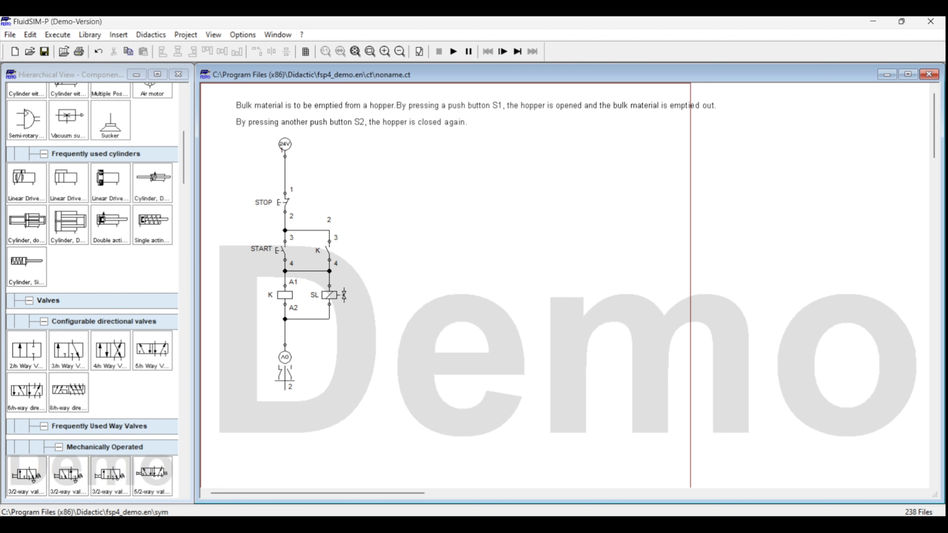
pyautogui.scroll(3, 93, 292)
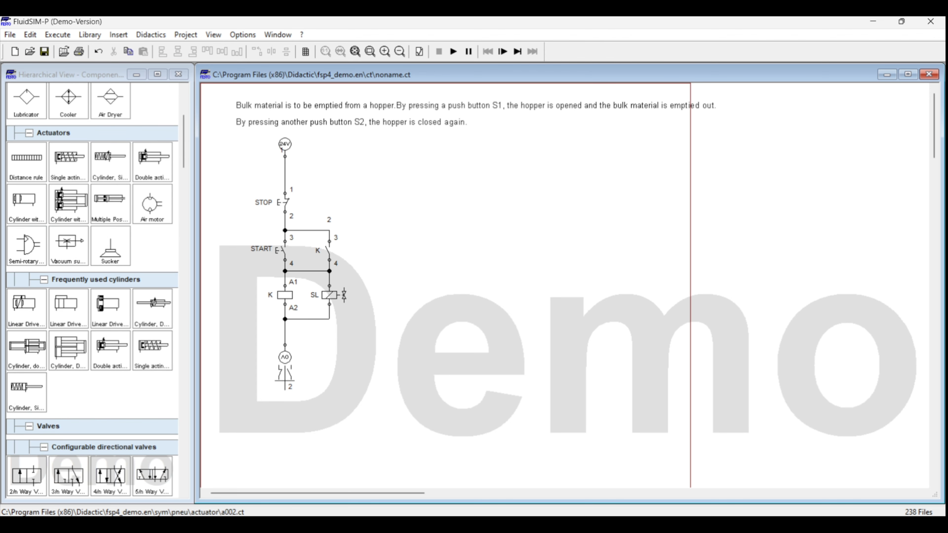
pyautogui.moveTo(152, 160); pyautogui.dragTo(511, 158)
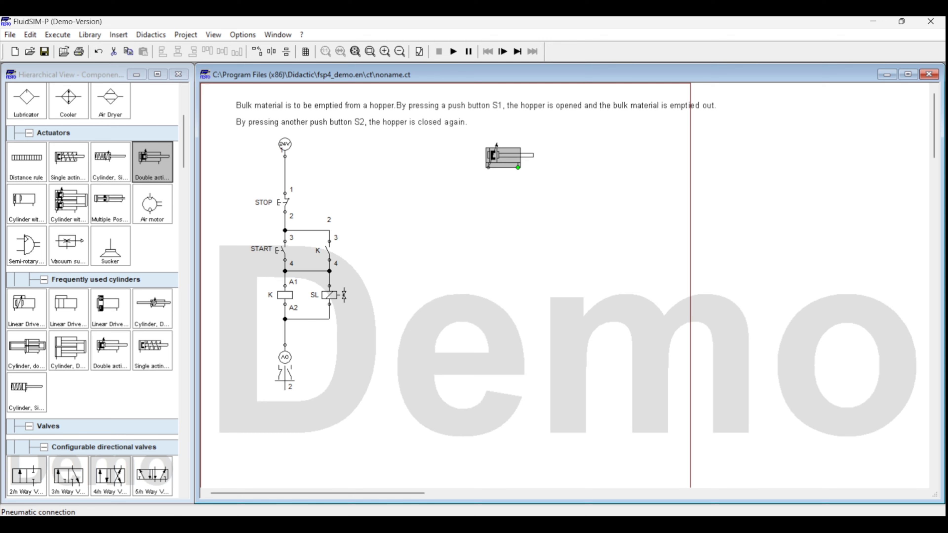
# Place a configurable 5/n way valve below the cylinder and connect its ports 4 and 2 to the cylinder's left and right ports
pyautogui.scroll(4, 152, 161)
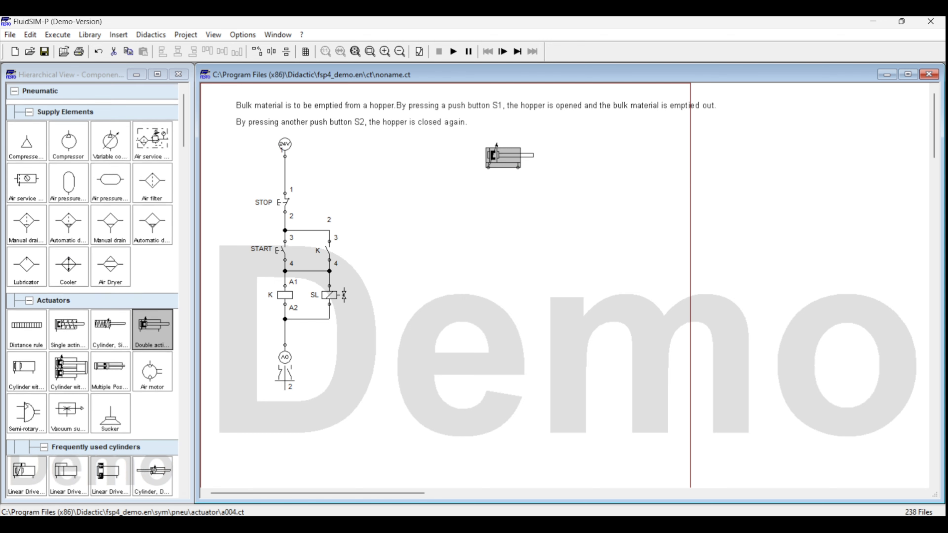
pyautogui.scroll(-10, 153, 336)
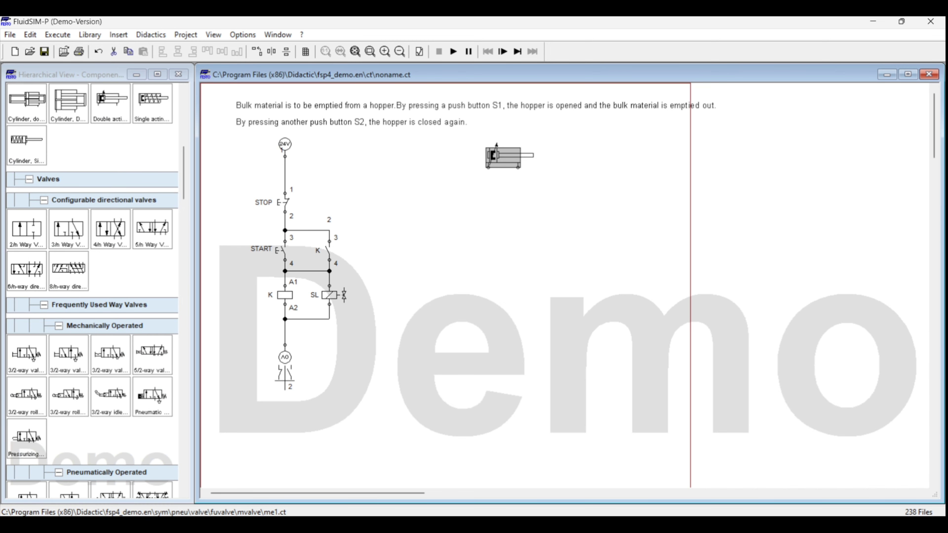
pyautogui.moveTo(152, 229); pyautogui.dragTo(500, 229)
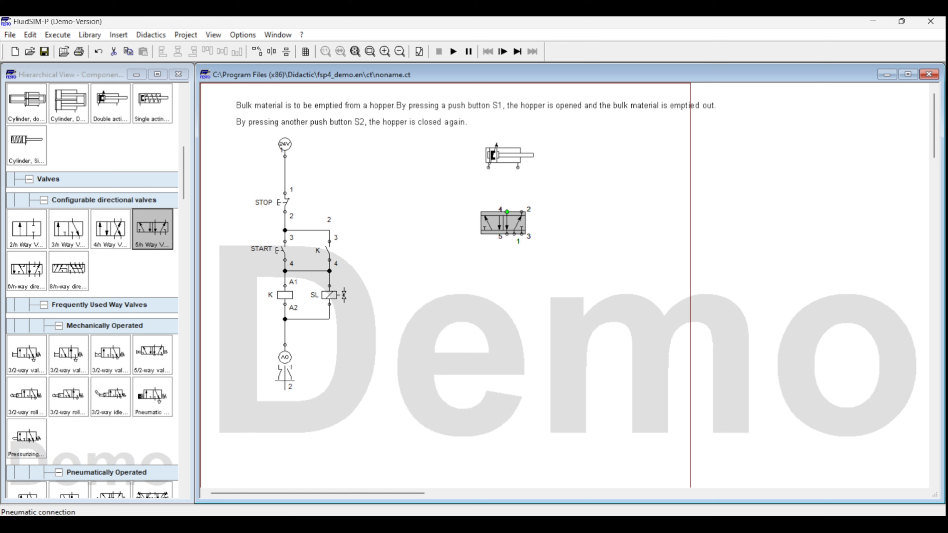
pyautogui.click(507, 212)
pyautogui.moveTo(488, 168); pyautogui.dragTo(507, 212)
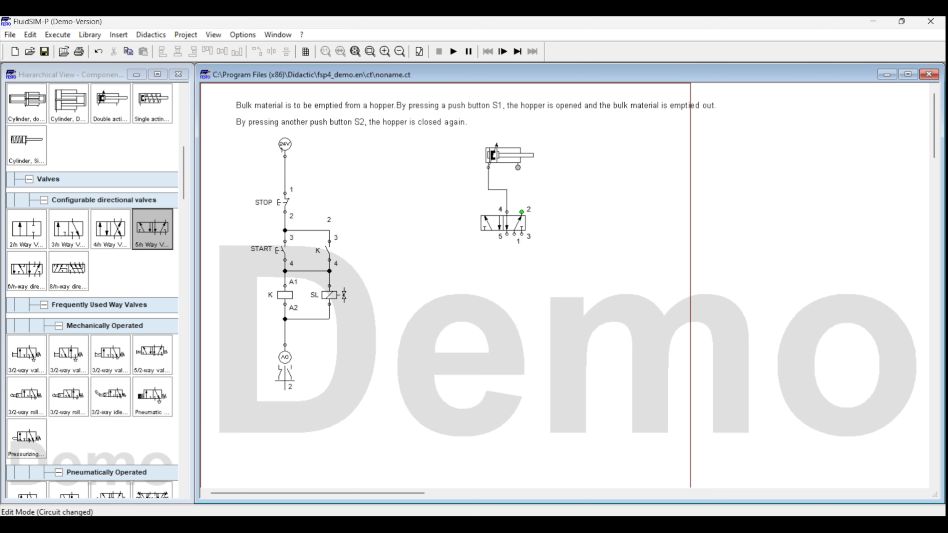
pyautogui.moveTo(518, 168); pyautogui.dragTo(521, 212)
# Add a compressed air supply below the way valve and connect it to port 1
pyautogui.scroll(10, 93, 292)
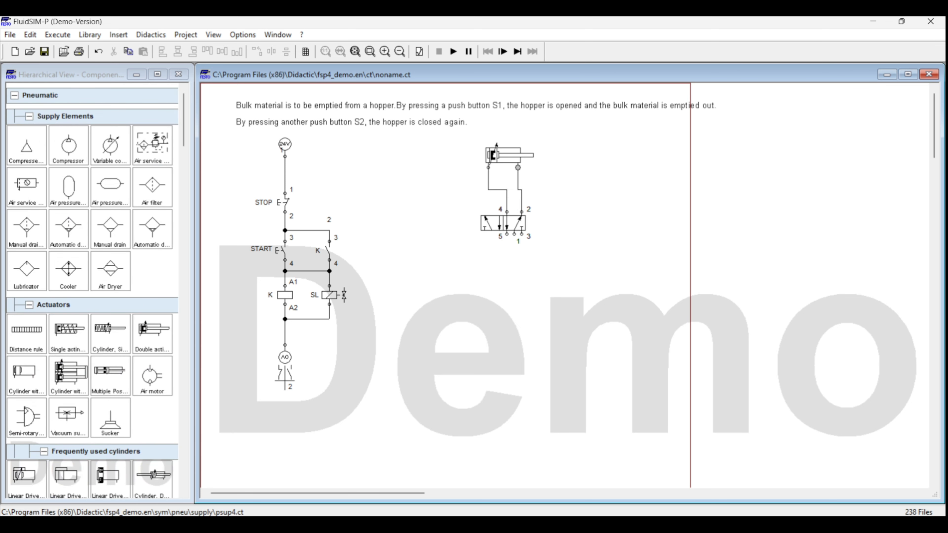
pyautogui.moveTo(26, 146); pyautogui.dragTo(515, 278)
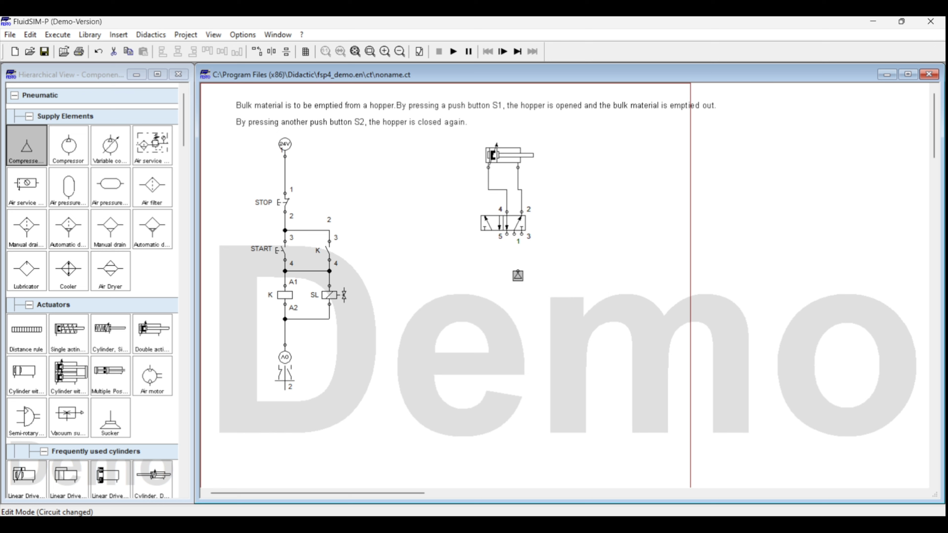
pyautogui.moveTo(515, 234); pyautogui.dragTo(518, 271)
# Fit exhaust terminators, the triangle on a short stem, to ports 5 and 3 of the way valve
pyautogui.doubleClick(507, 234)
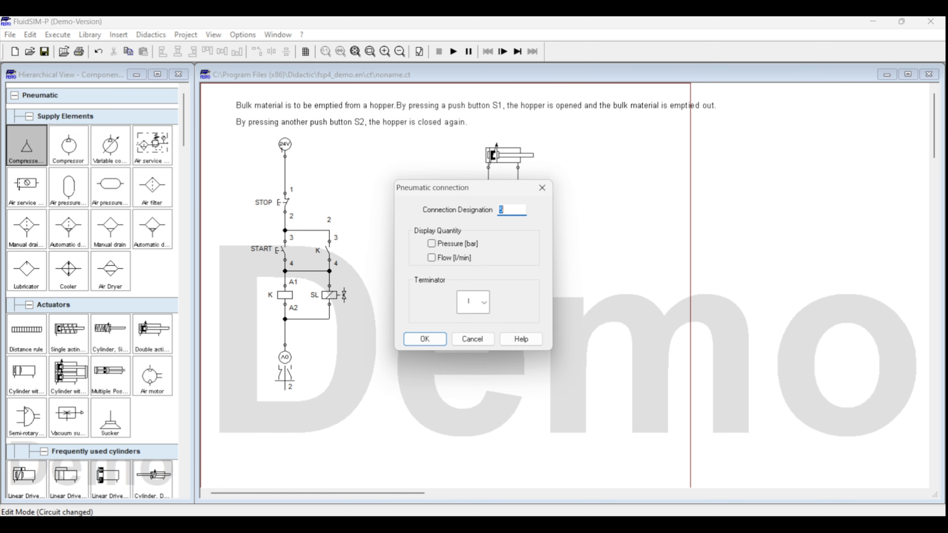
pyautogui.click(484, 302)
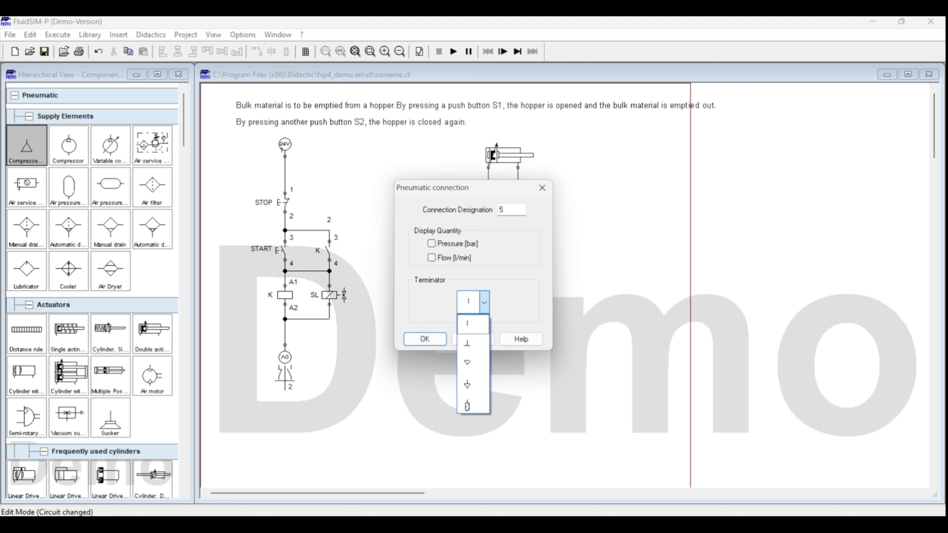
pyautogui.click(467, 384)
pyautogui.click(425, 339)
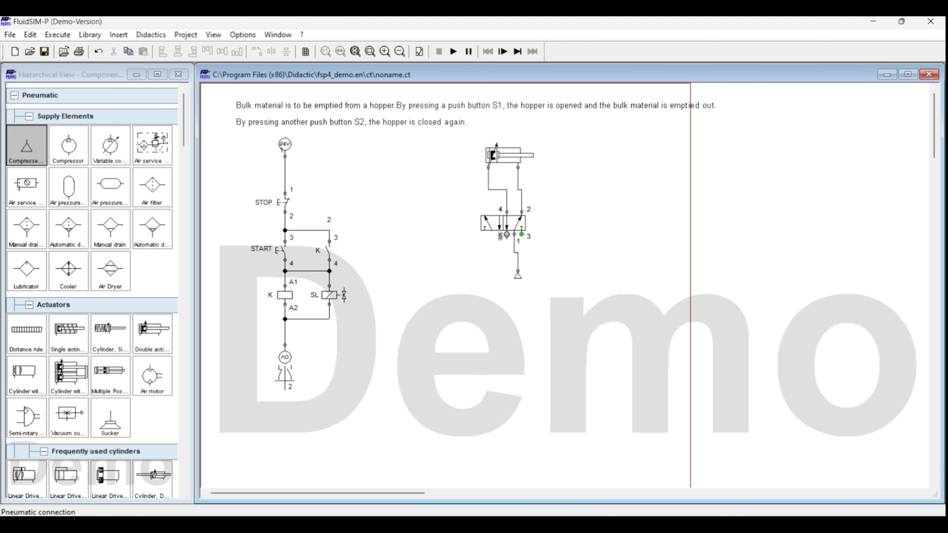
pyautogui.doubleClick(522, 234)
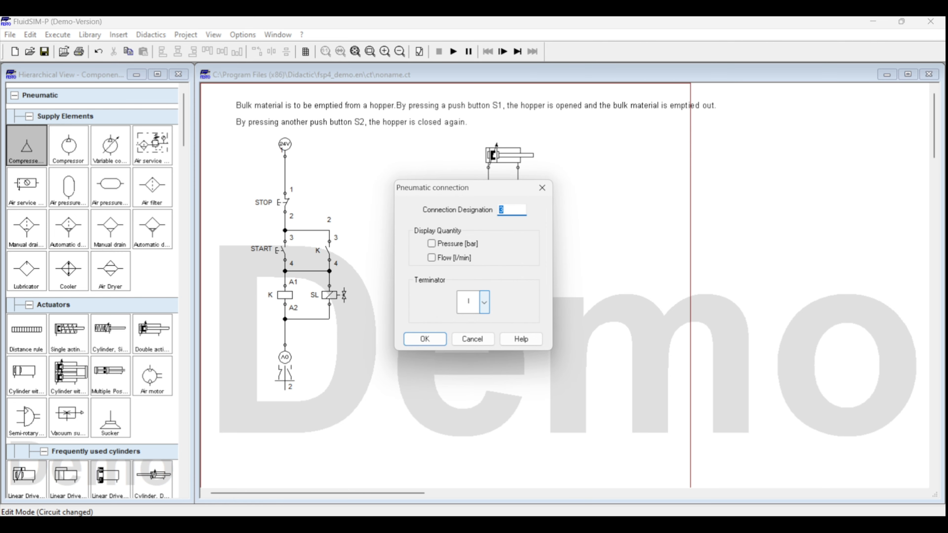
pyautogui.click(484, 302)
pyautogui.click(467, 385)
pyautogui.click(424, 339)
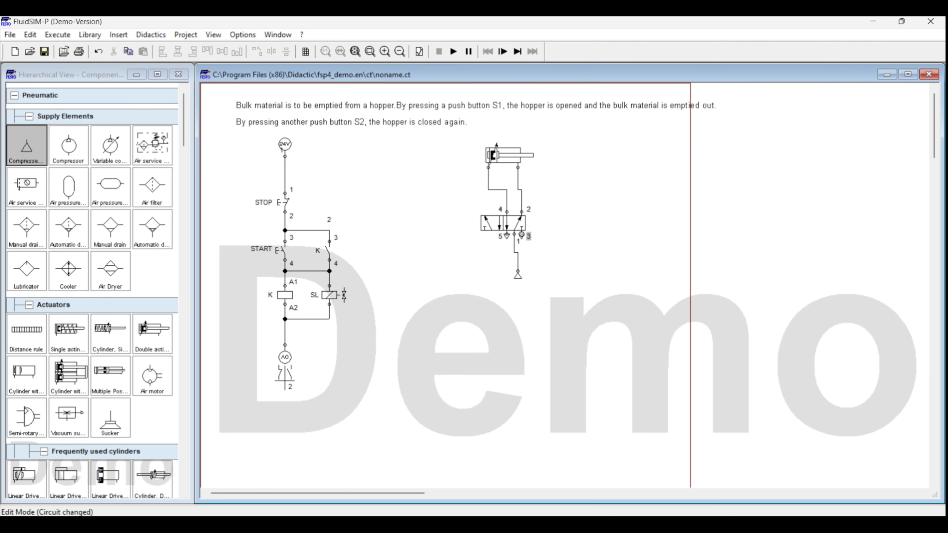
# Give the way valve a solenoid as its left actuation and label the solenoid connection SL
pyautogui.doubleClick(500, 224)
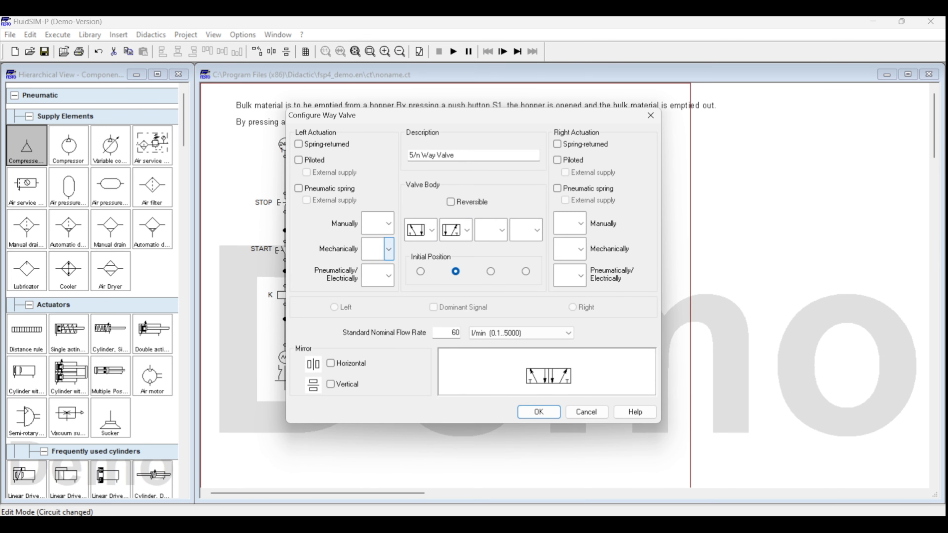
pyautogui.click(389, 276)
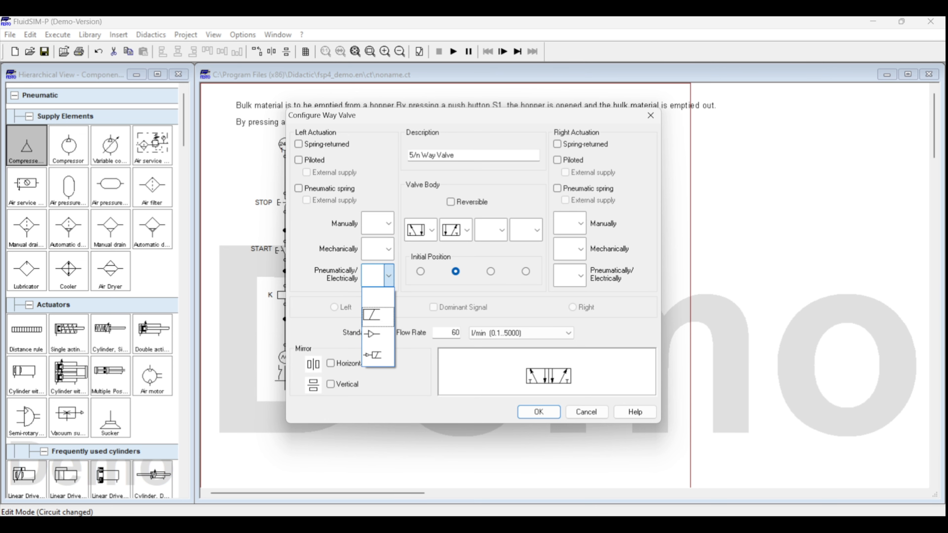
pyautogui.click(378, 318)
pyautogui.click(539, 412)
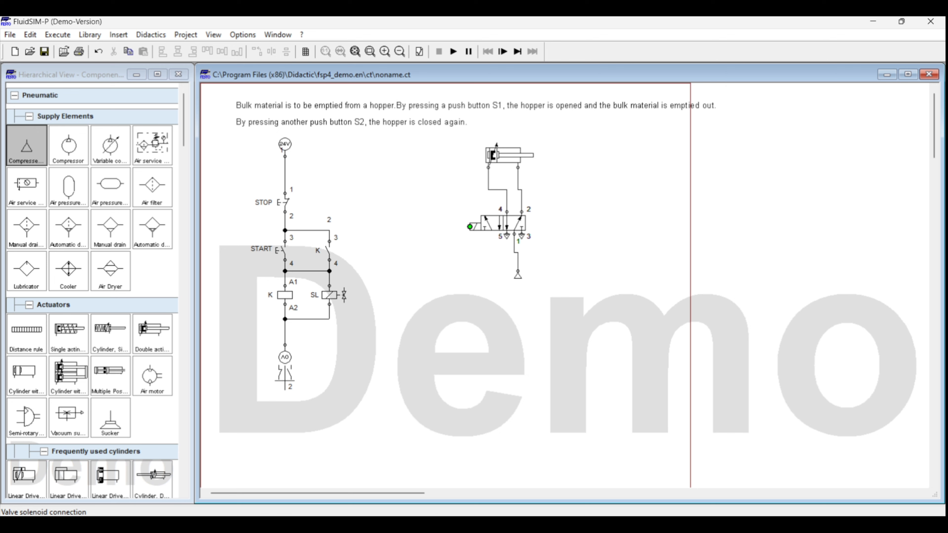
pyautogui.doubleClick(470, 227)
pyautogui.write('SL')
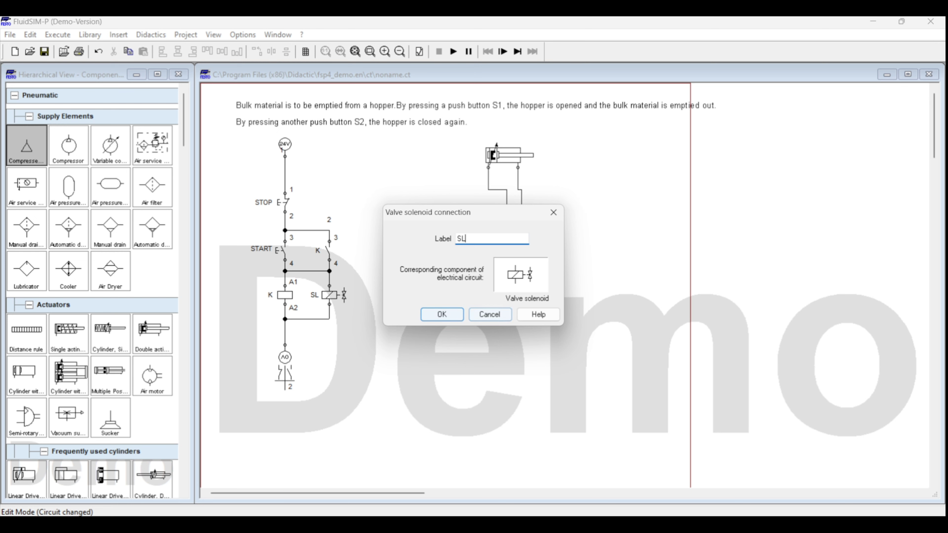
pyautogui.click(442, 314)
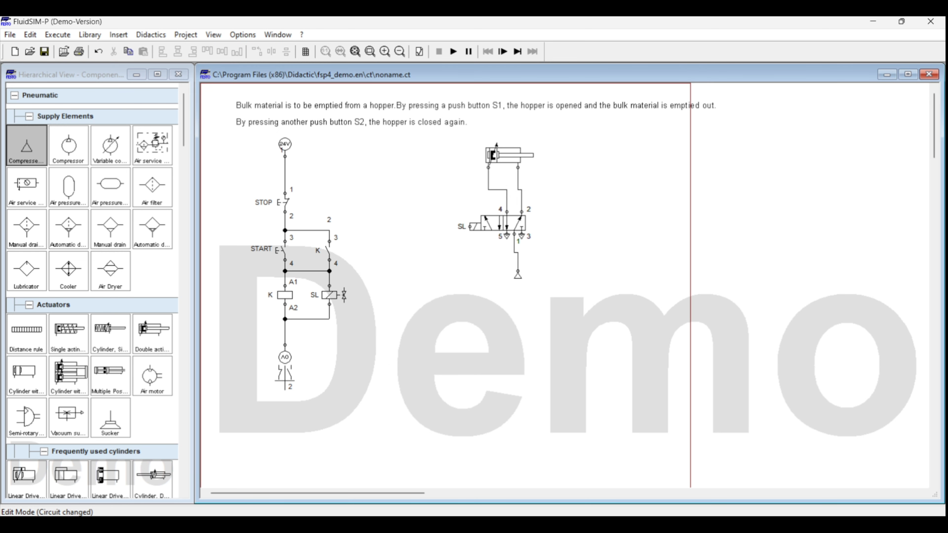
# Simulate the circuit despite the drawing warnings, test the START and STOP pushbuttons, and end the simulation
pyautogui.click(454, 52)
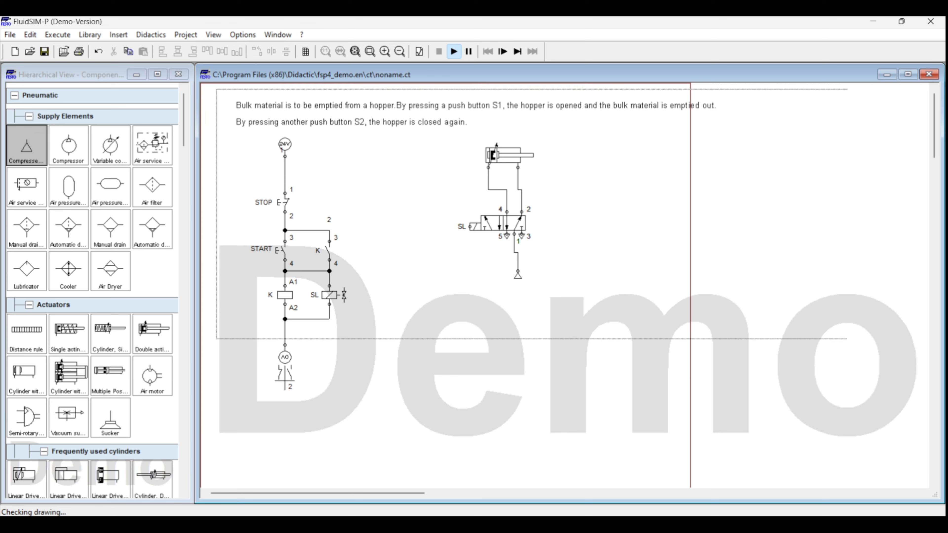
pyautogui.press('Return')
pyautogui.press('Return')
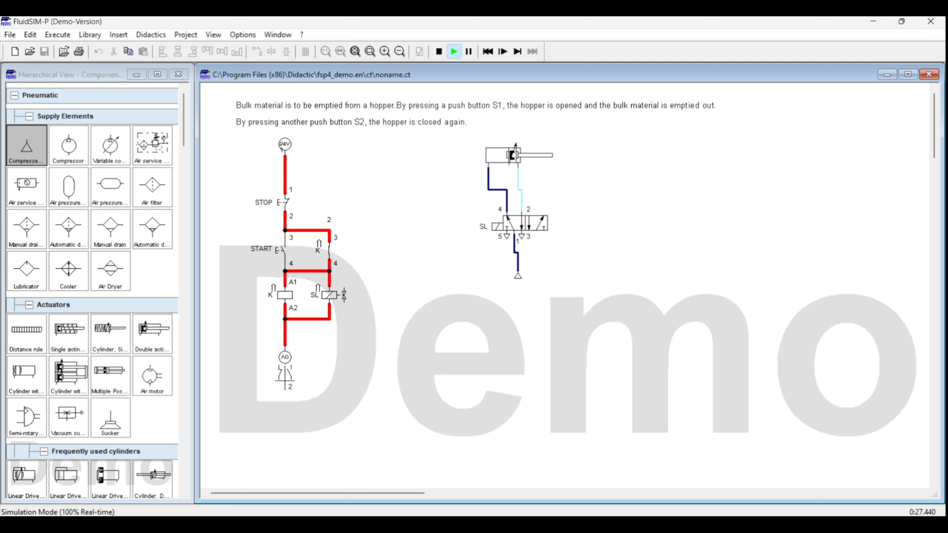
pyautogui.click(282, 202)
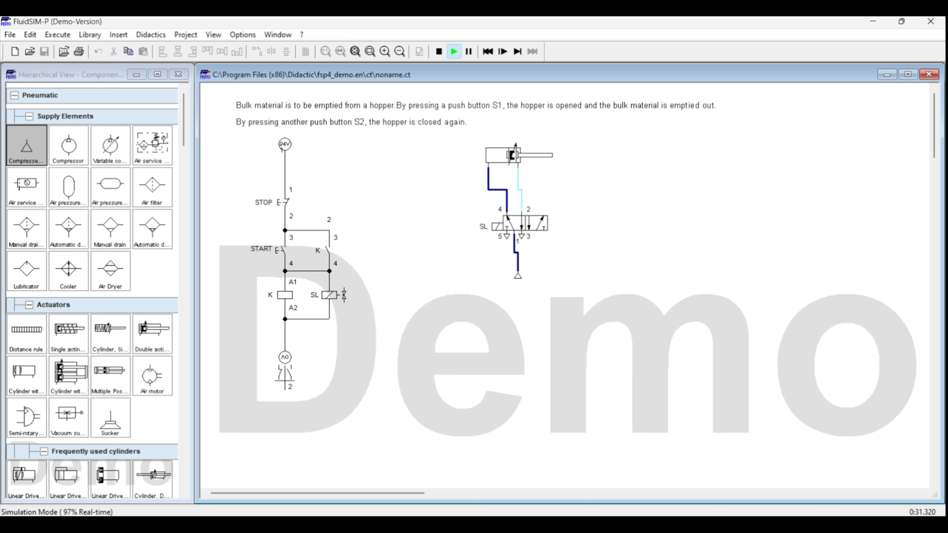
pyautogui.click(439, 51)
# Make the way valve's right actuation spring-returned
pyautogui.doubleClick(514, 231)
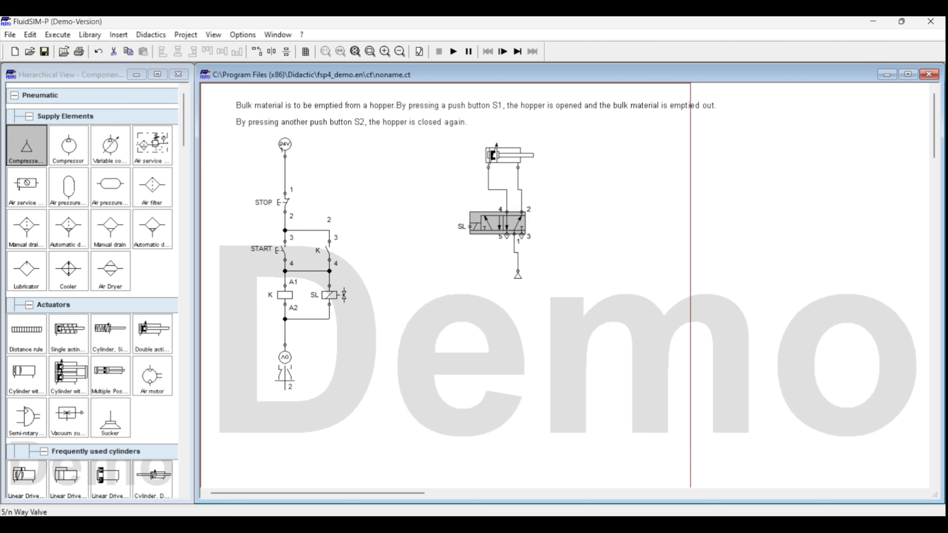
pyautogui.click(557, 144)
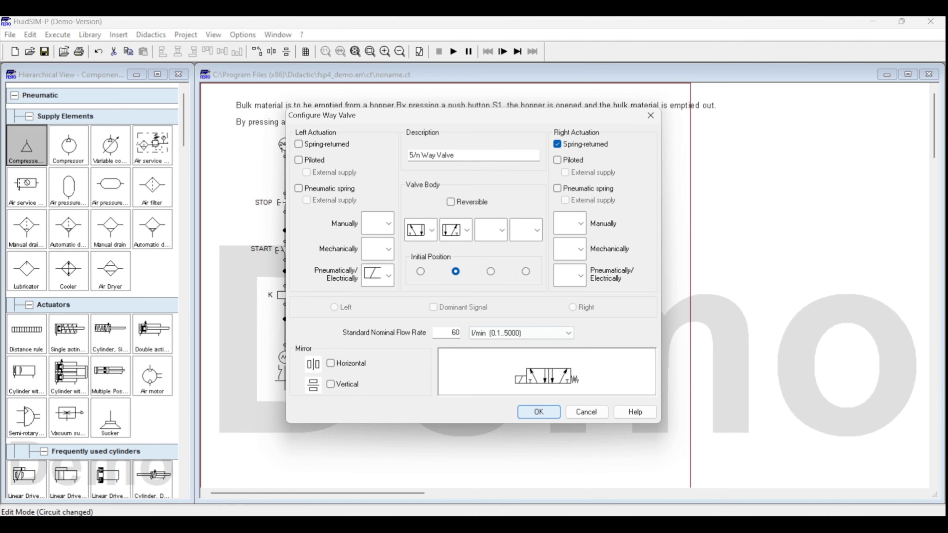
pyautogui.click(539, 411)
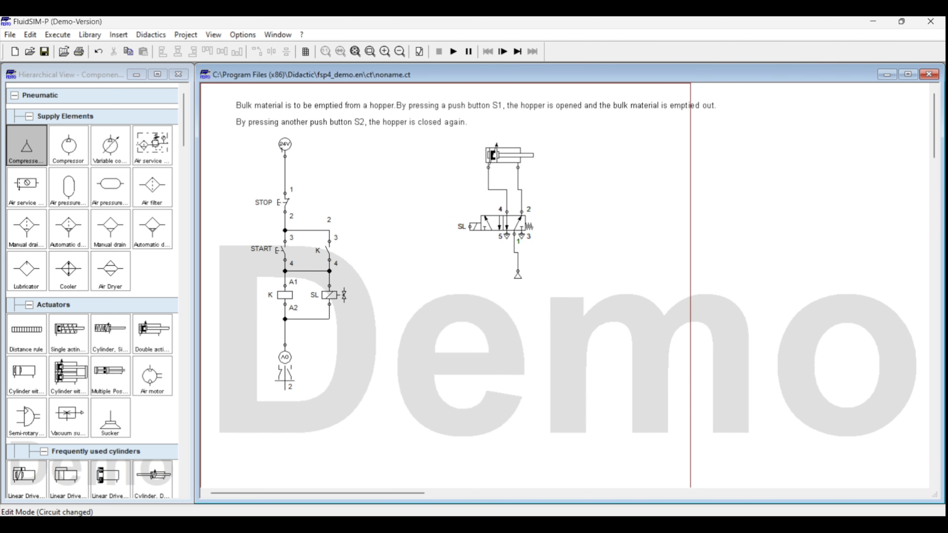
# Simulate the circuit again with the spring-return valve and operate the START pushbutton
pyautogui.click(453, 52)
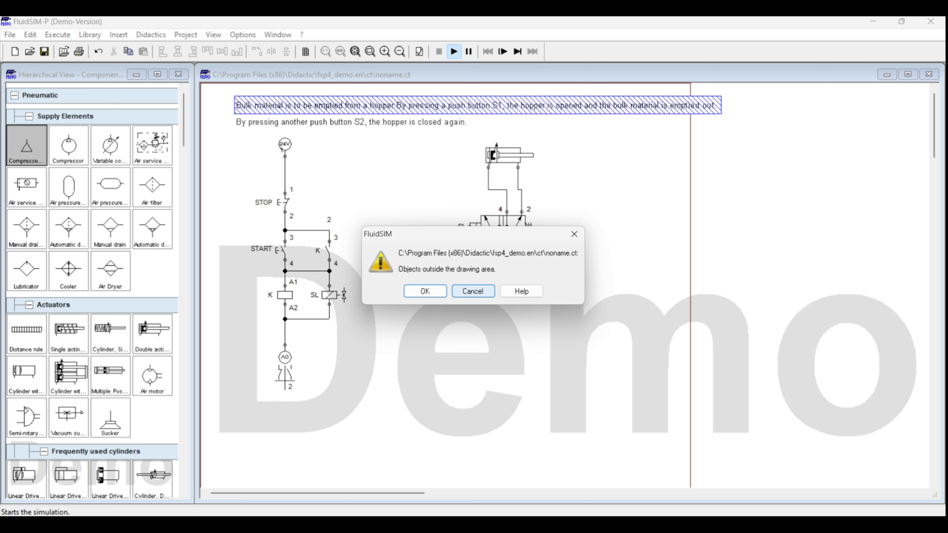
pyautogui.click(425, 291)
pyautogui.click(424, 292)
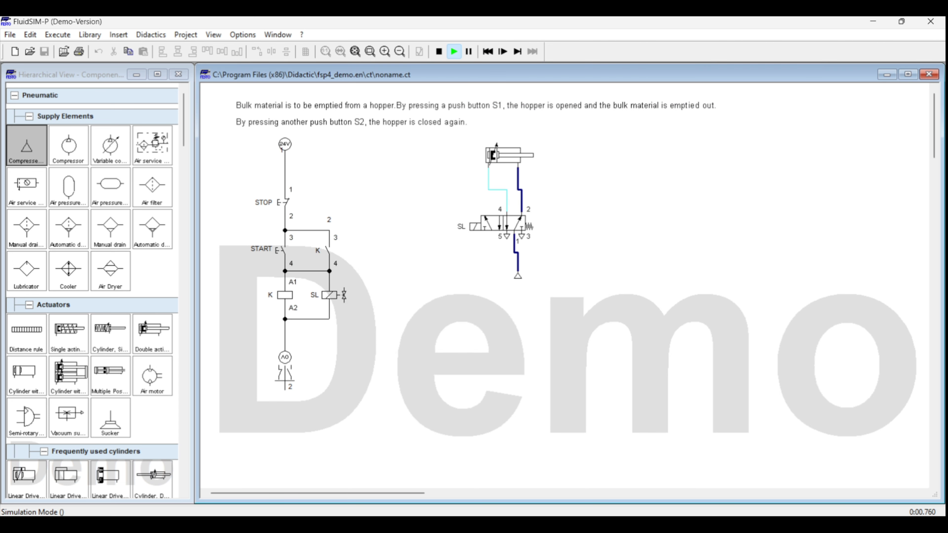
pyautogui.click(278, 249)
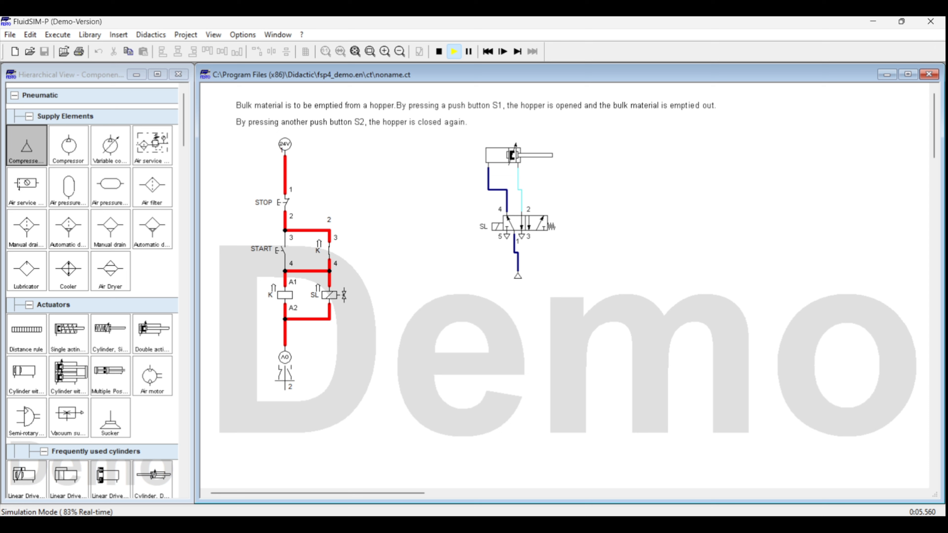
# Operate the STOP pushbutton in the running simulation and return the circuit to edit mode
pyautogui.click(278, 202)
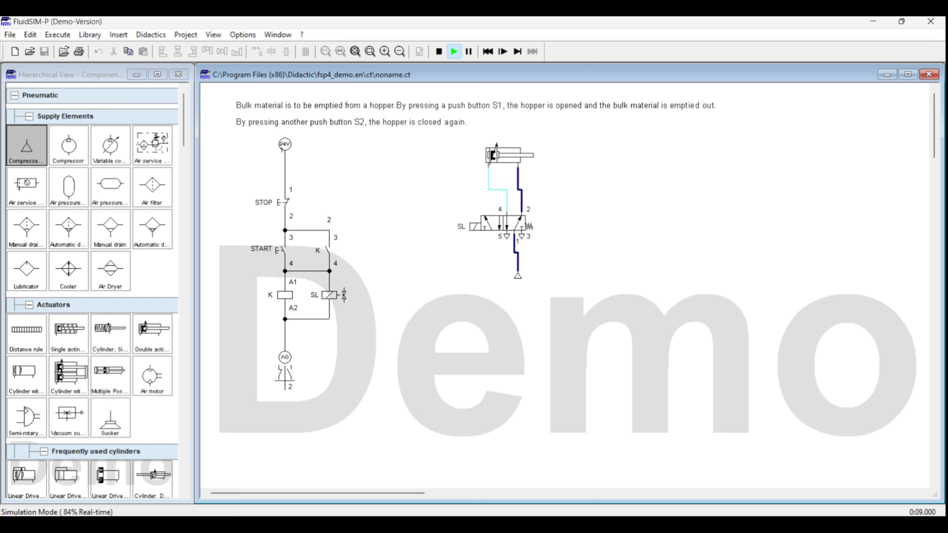
pyautogui.press('F5')
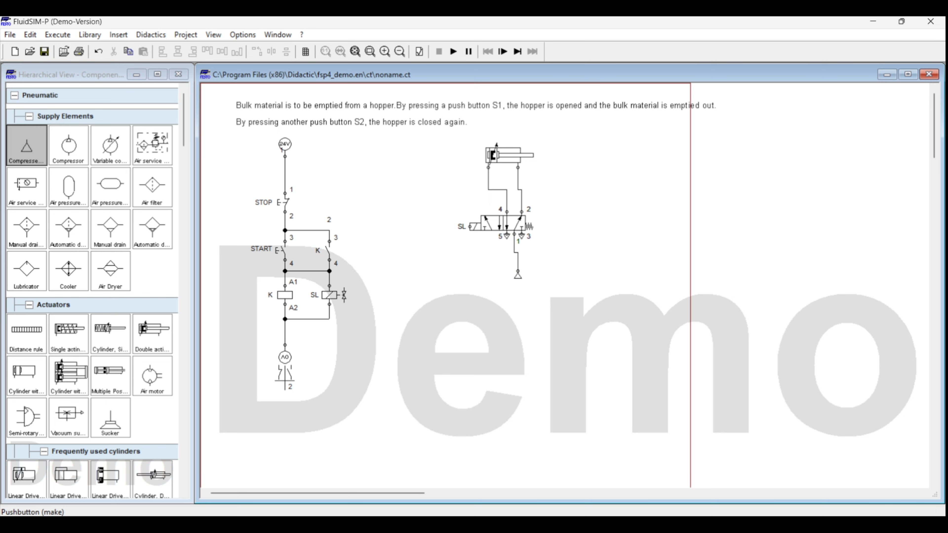
# Extend the label of the START make pushbutton to START_S1
pyautogui.doubleClick(280, 250)
pyautogui.click(480, 239)
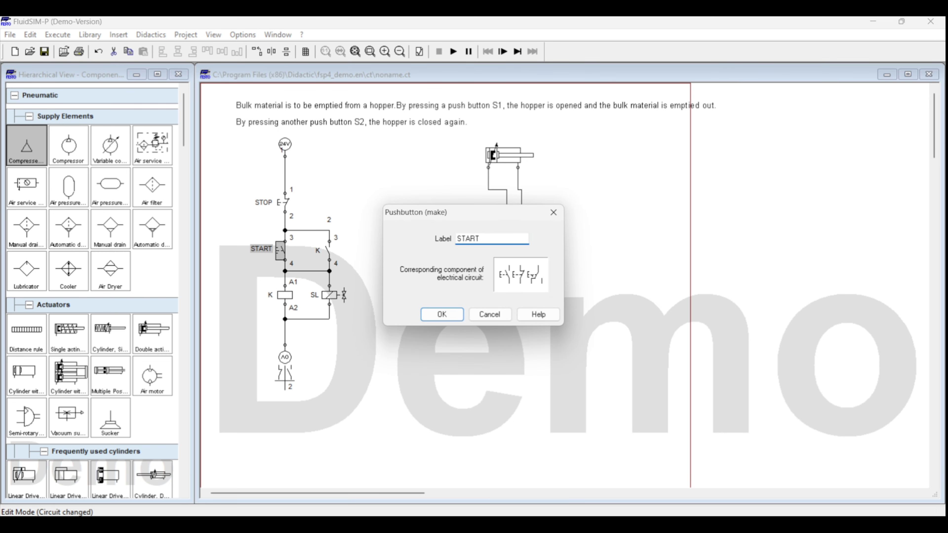
pyautogui.write('S1')
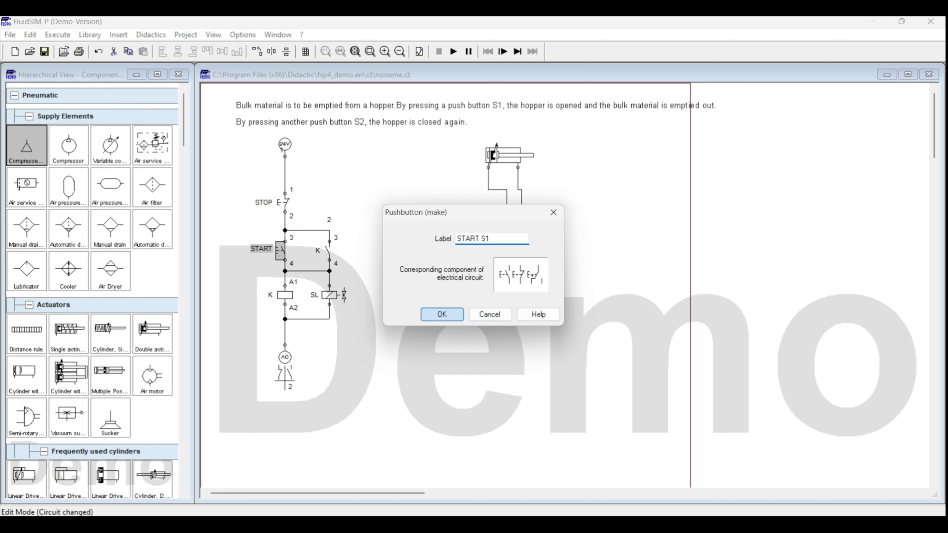
pyautogui.click(442, 314)
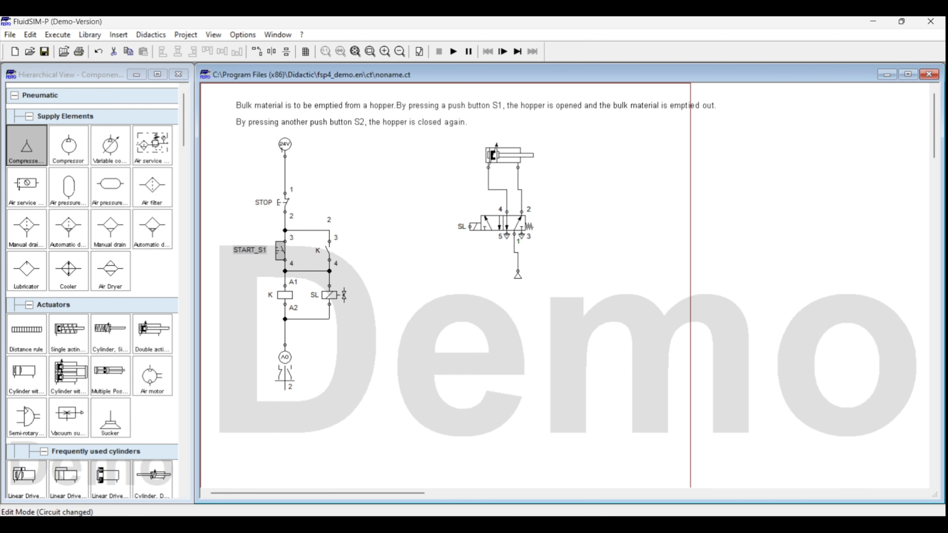
# Extend the STOP break pushbutton's label to STOP_S2 and shift the label clear of the switch symbol
pyautogui.doubleClick(283, 202)
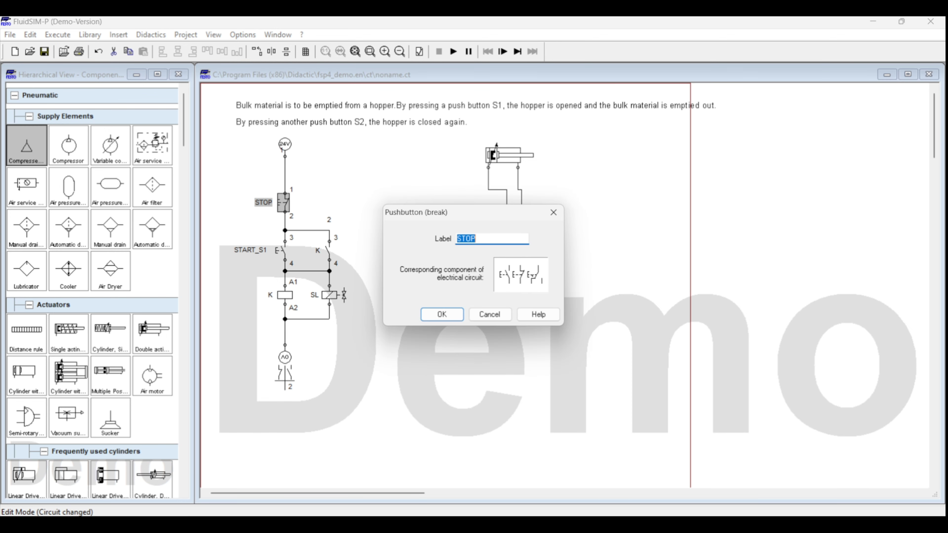
pyautogui.click(476, 238)
pyautogui.write('S2')
pyautogui.press('Return')
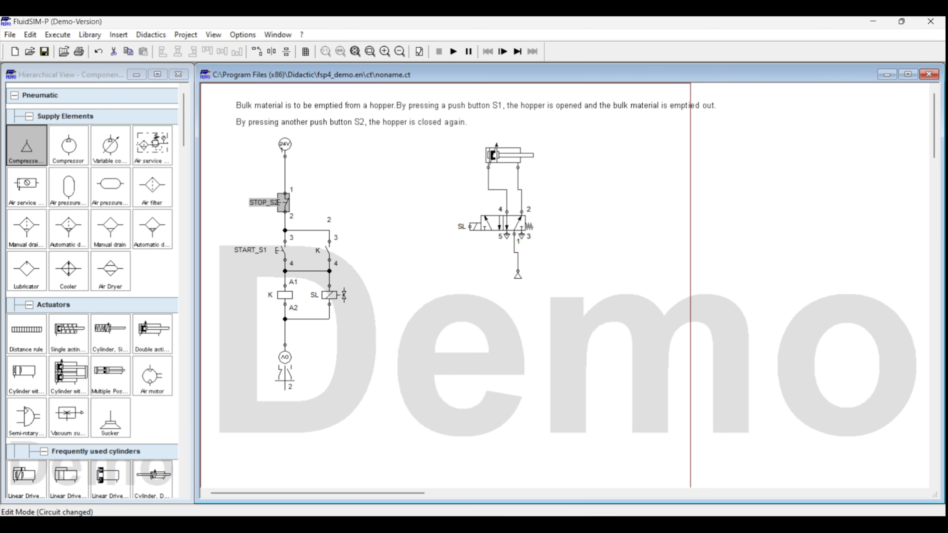
pyautogui.moveTo(263, 202); pyautogui.dragTo(252, 204)
pyautogui.click(232, 176)
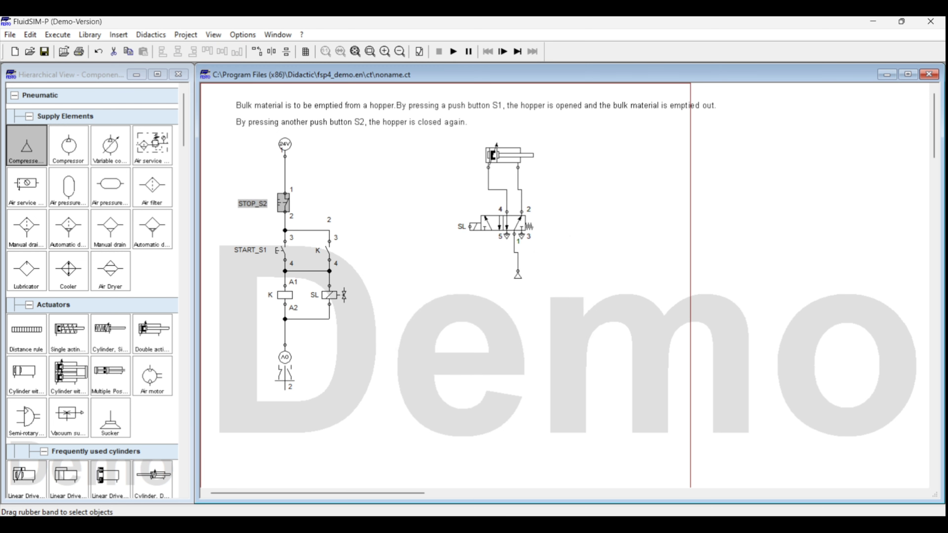
# Simulate the relabelled circuit despite the drawing warnings and operate the START_S1 pushbutton
pyautogui.click(454, 52)
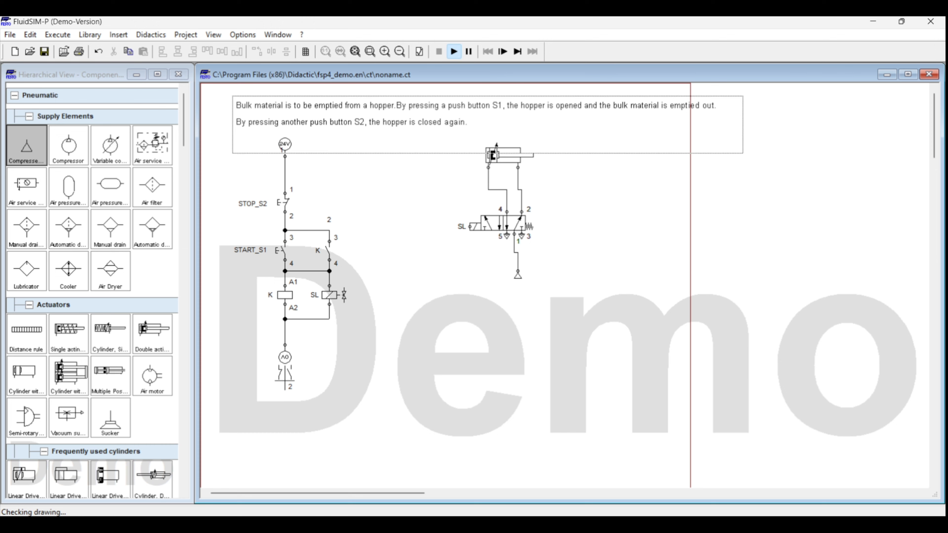
pyautogui.press('Return')
pyautogui.press('Return')
pyautogui.press('Return')
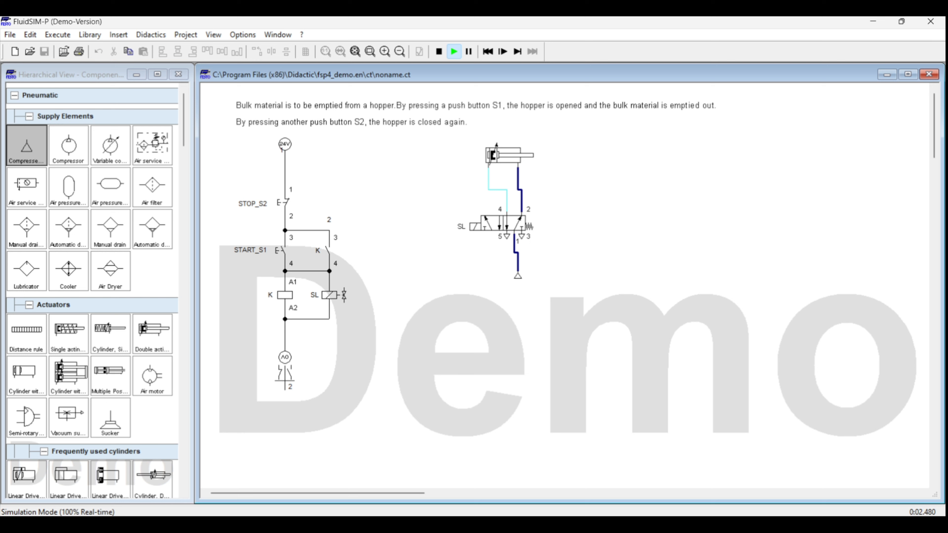
pyautogui.click(279, 250)
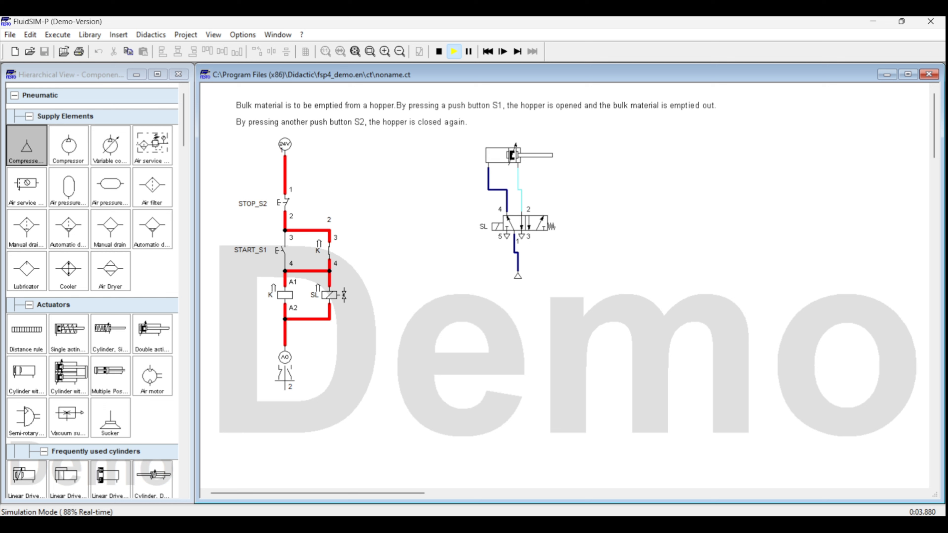